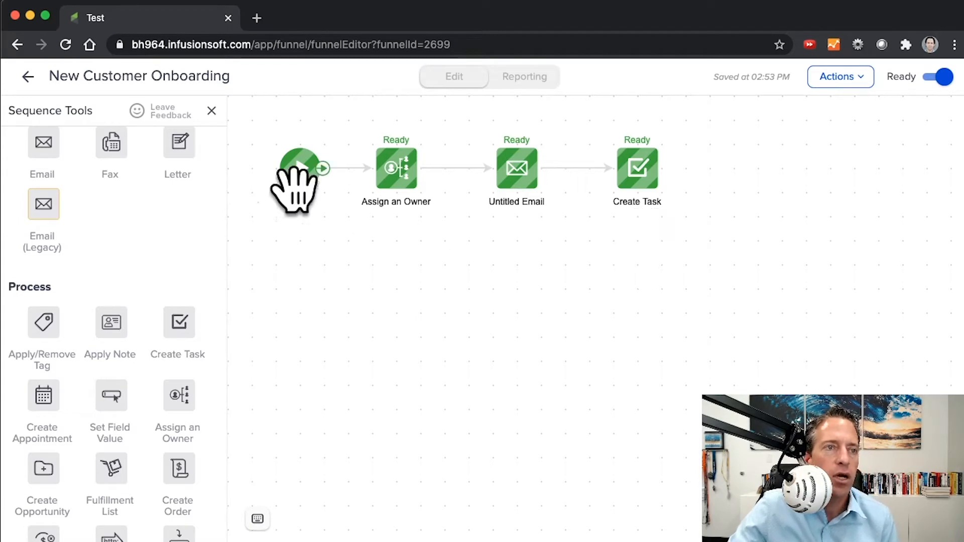
Step: Return to the Test campaign, add a Task completed goal after the New Customer Onboarding sequence and connect the sequence to it
left_click(28, 77)
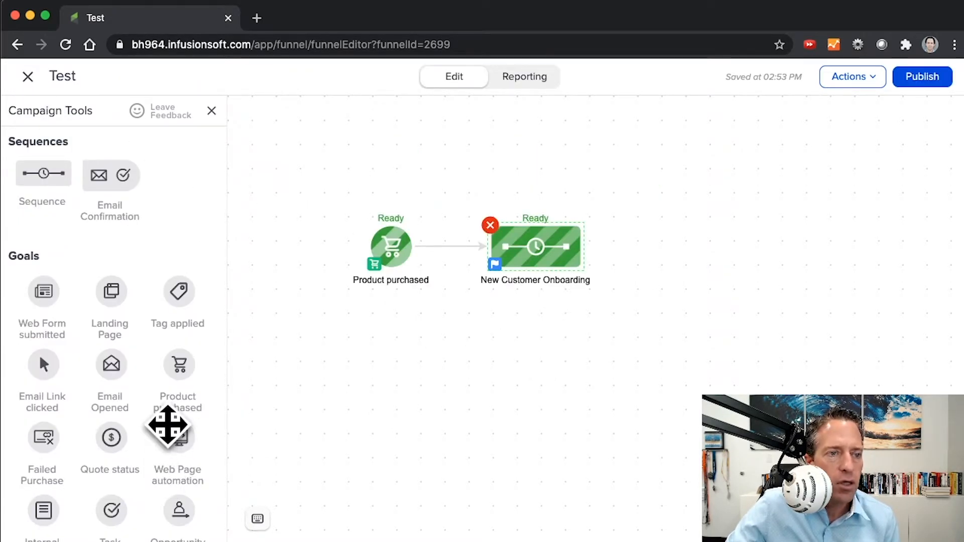
scroll(168, 427, "down", 2)
left_click_drag(109, 463, 647, 244)
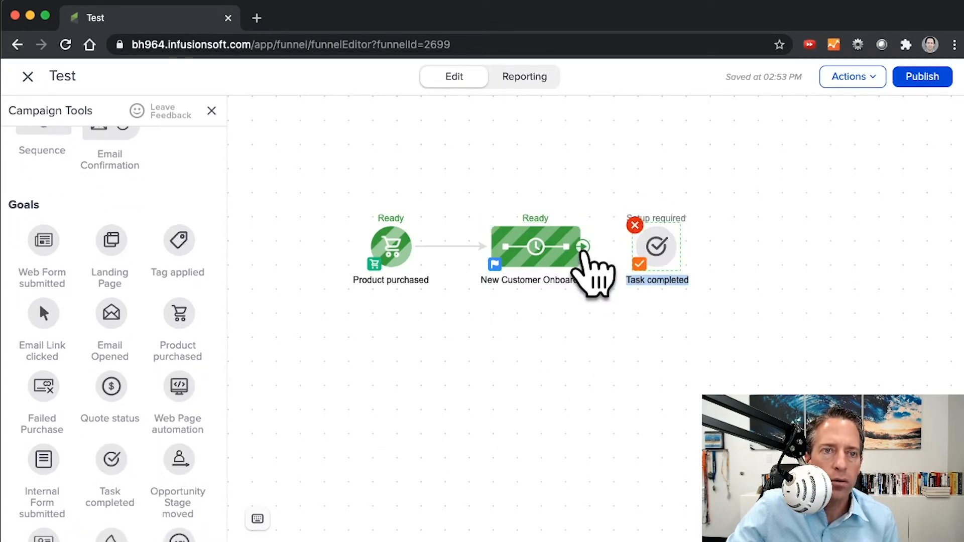
left_click_drag(584, 247, 655, 247)
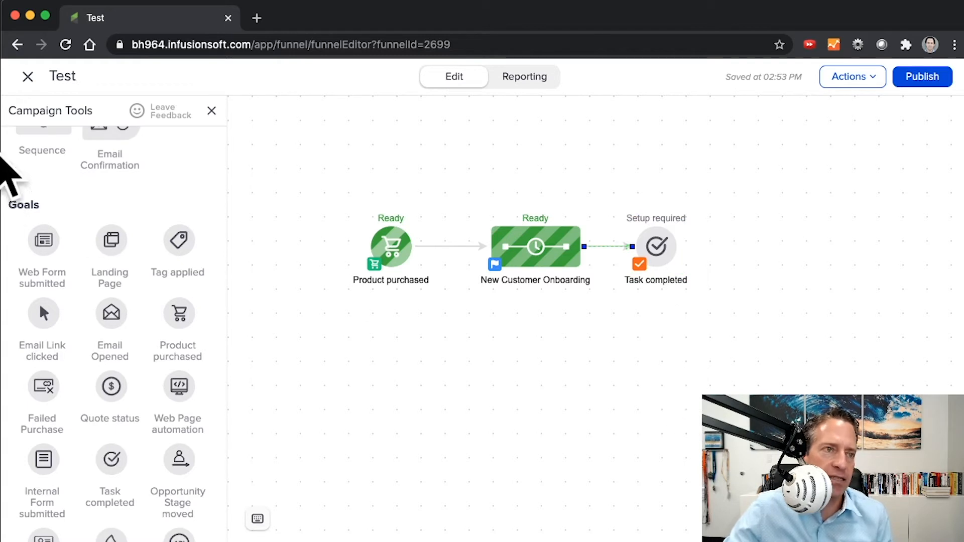
Step: Add a new sequence after the Task completed goal and connect the goal to it
scroll(60, 189, "up", 2)
left_click_drag(45, 173, 745, 238)
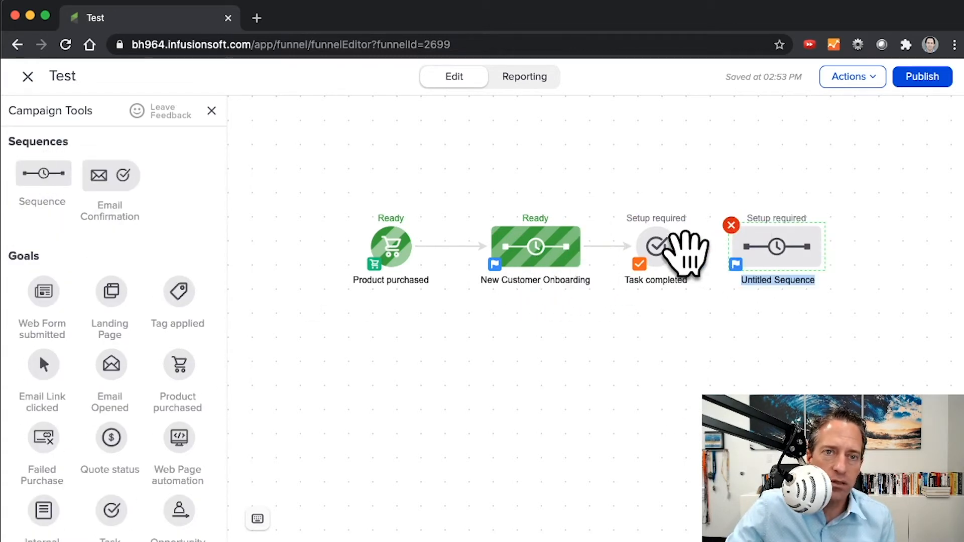
left_click_drag(680, 247, 783, 251)
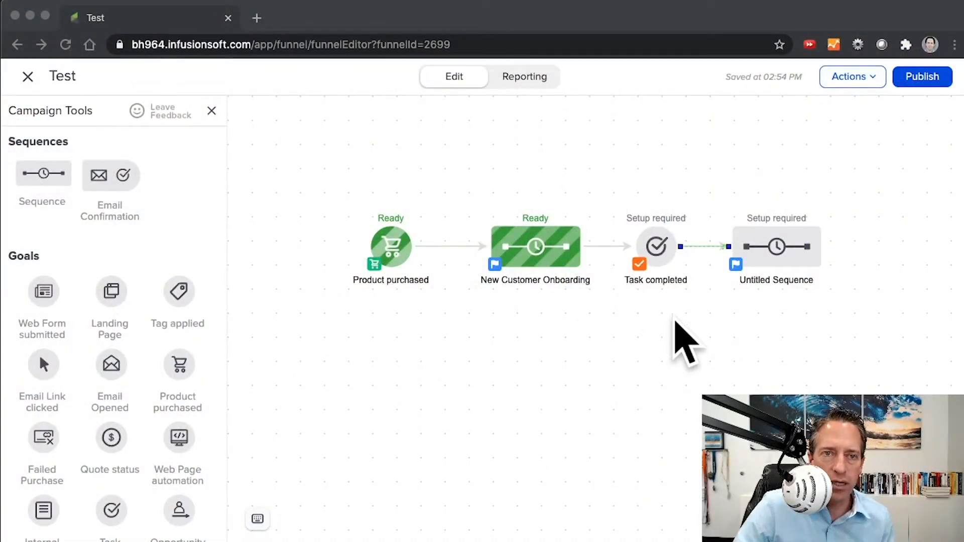
left_click(673, 317)
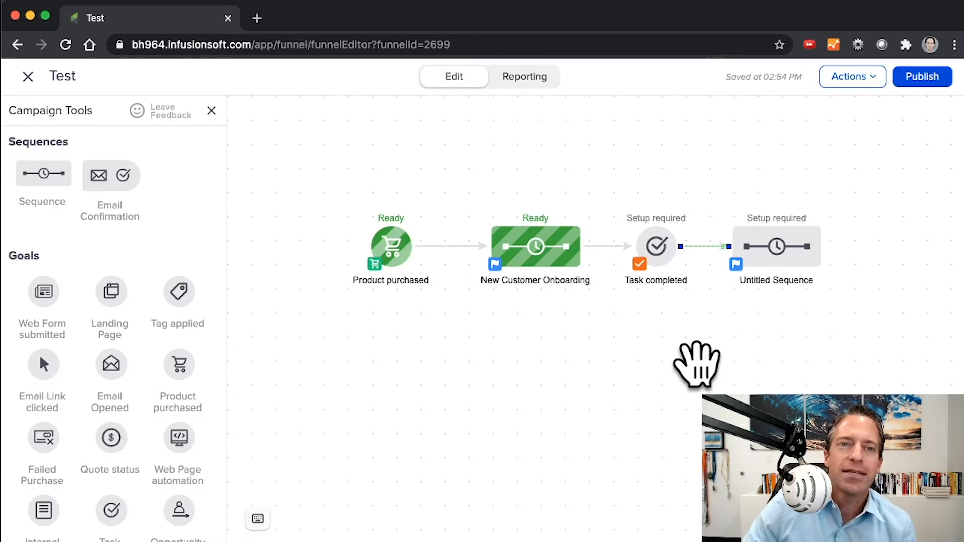
Step: Open the Create Task step of the New Customer Onboarding sequence and go to the management page for its task outcomes
double_click(517, 253)
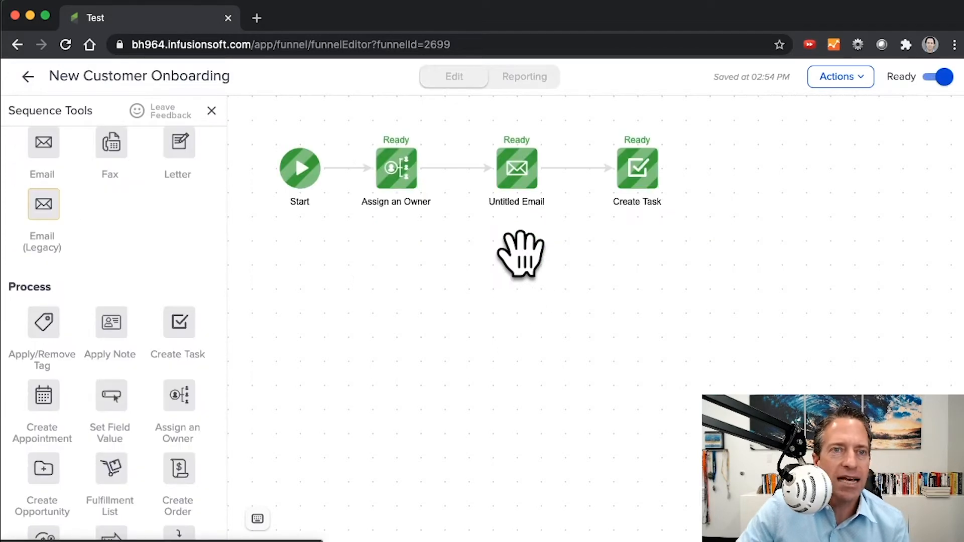
double_click(639, 181)
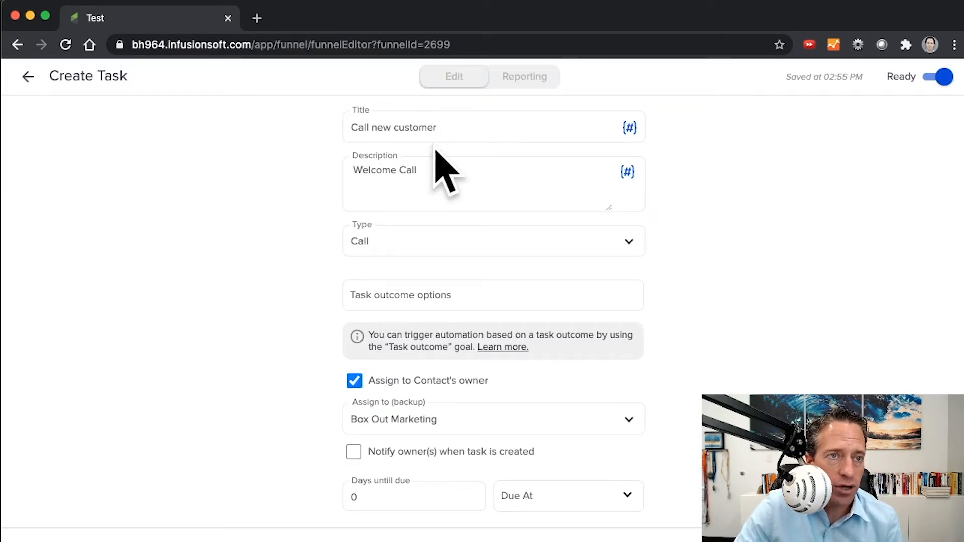
left_click(400, 288)
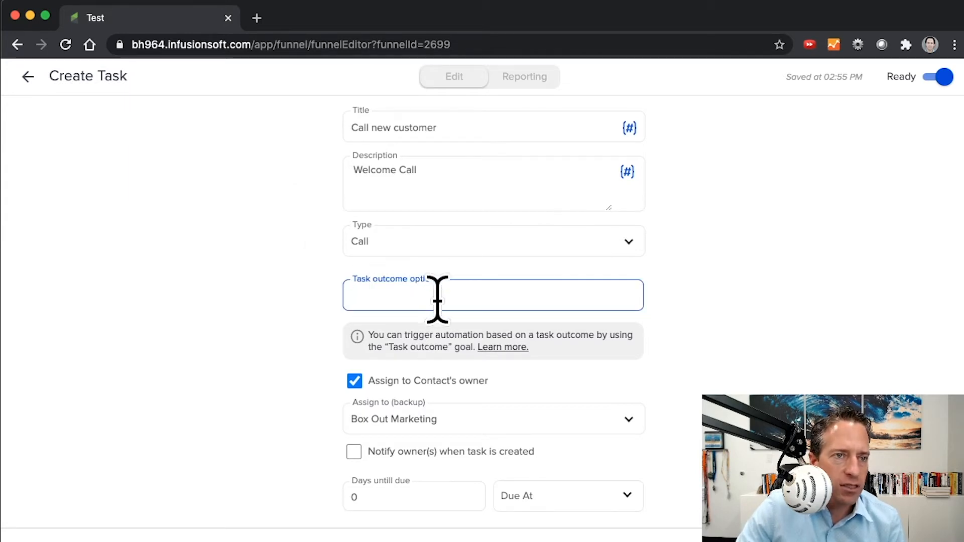
left_click(662, 312)
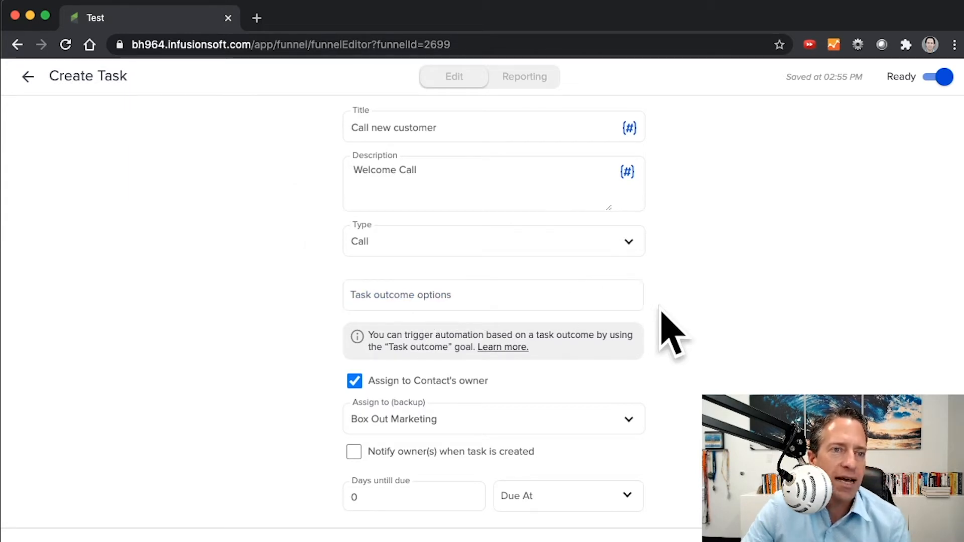
left_click(523, 302)
left_click(437, 296)
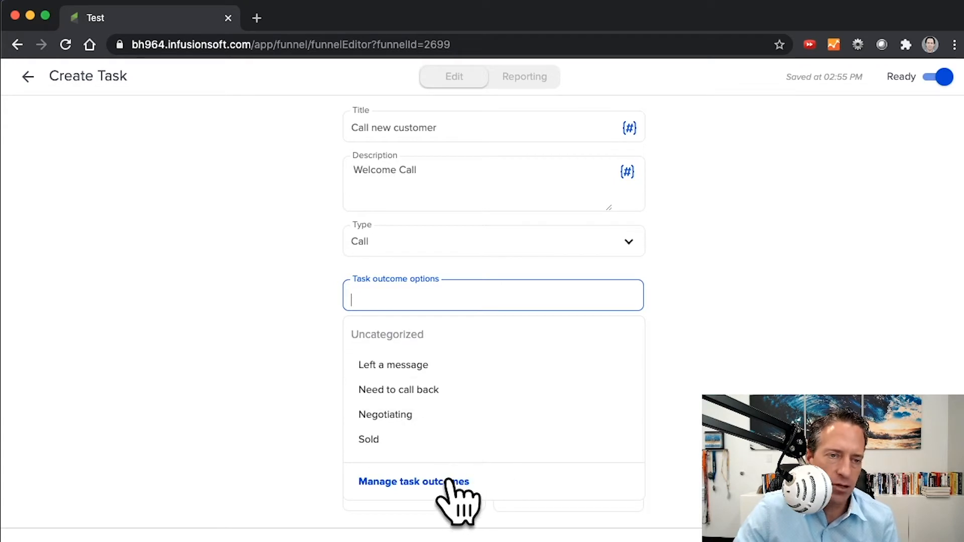
left_click(403, 481)
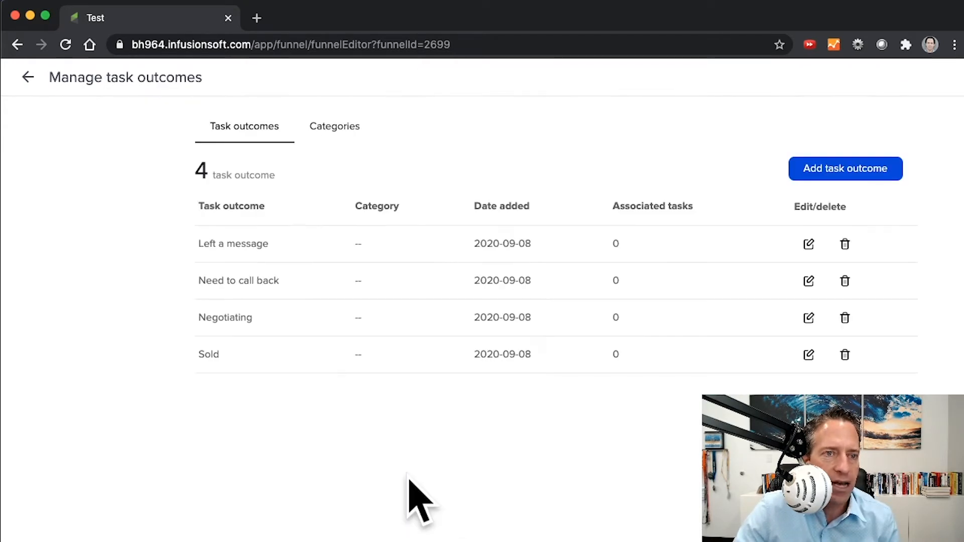
Step: Add a task outcome named "Onboarding Call Completed" without a category and save it
left_click(846, 171)
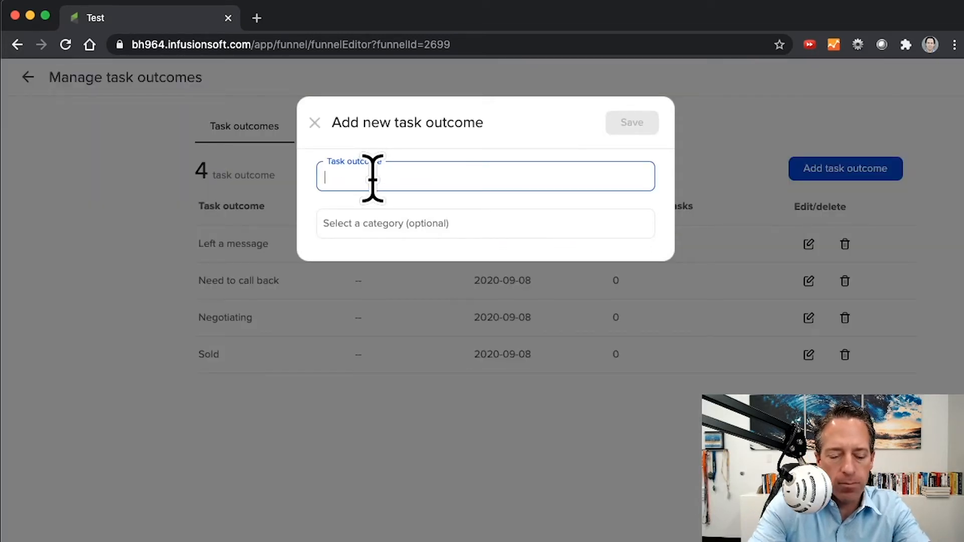
type("Onboarding Call Compl")
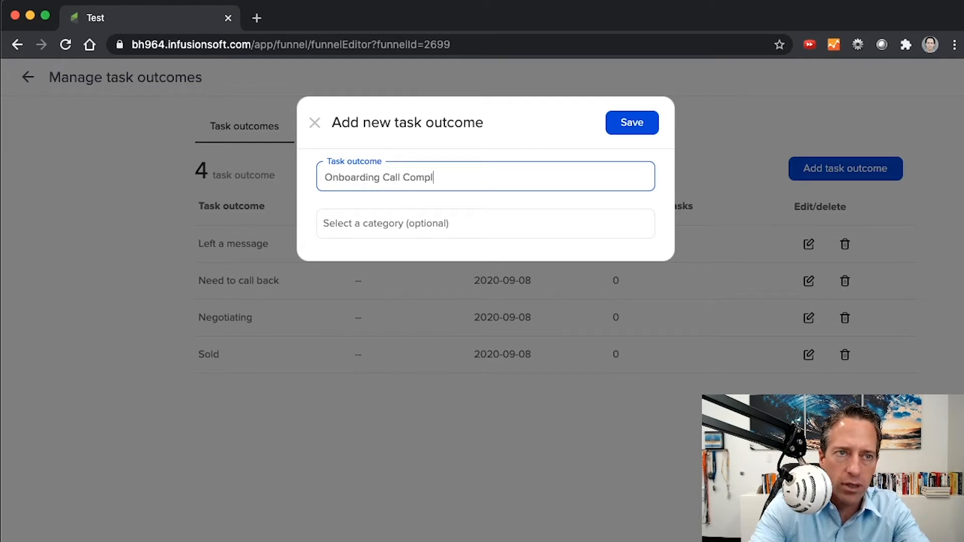
type("eted")
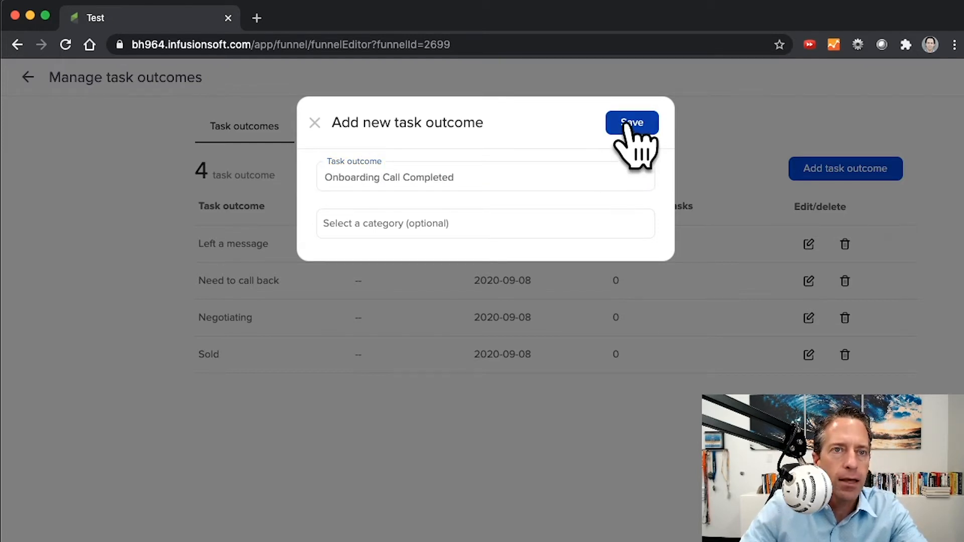
left_click(357, 221)
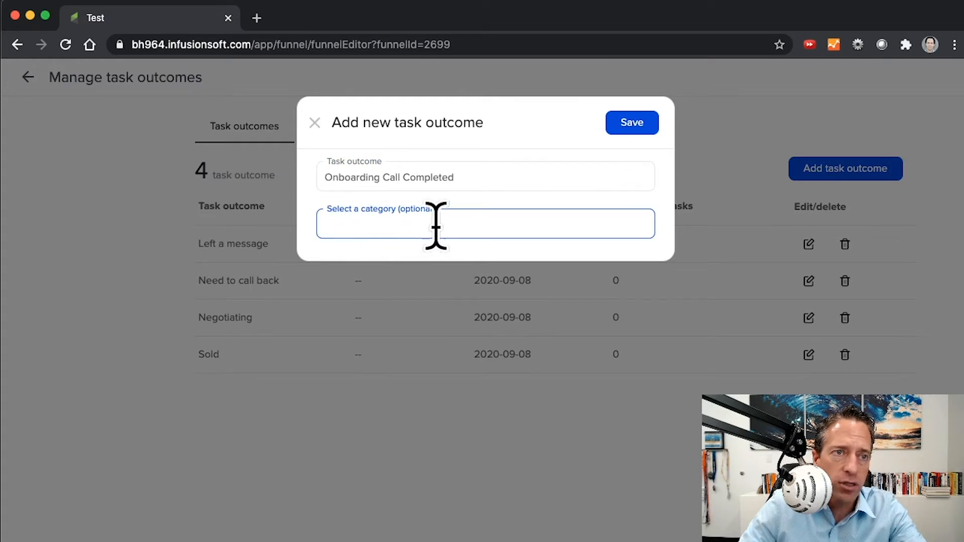
left_click(635, 123)
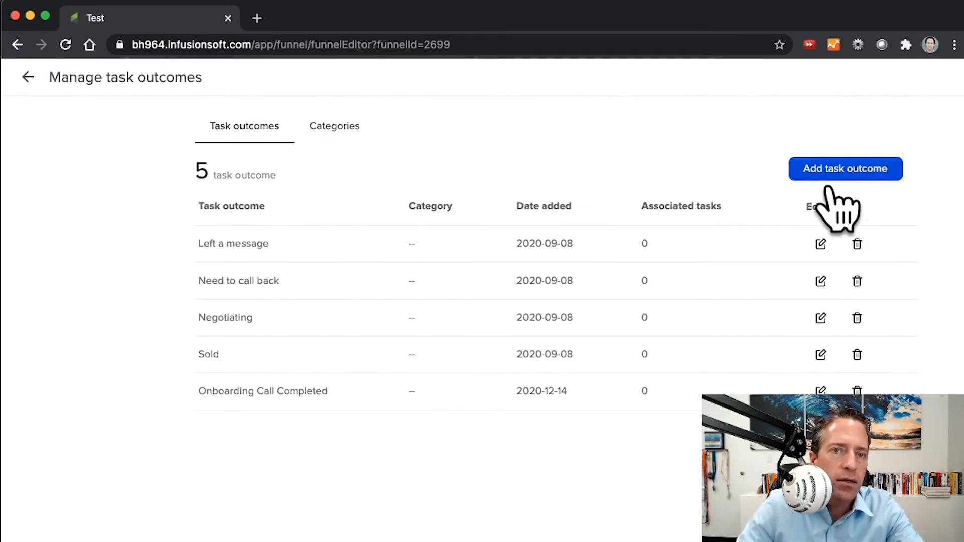
Step: Add a task outcome named "Onboarding Call - Didn't Answer" and save it
left_click(828, 177)
left_click(351, 182)
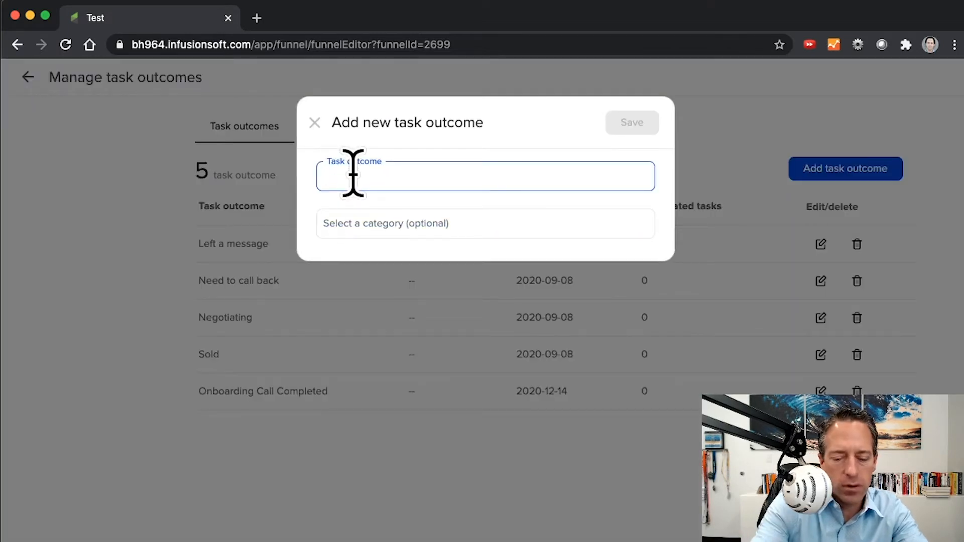
type("Onboarding Call - Didn't Ans")
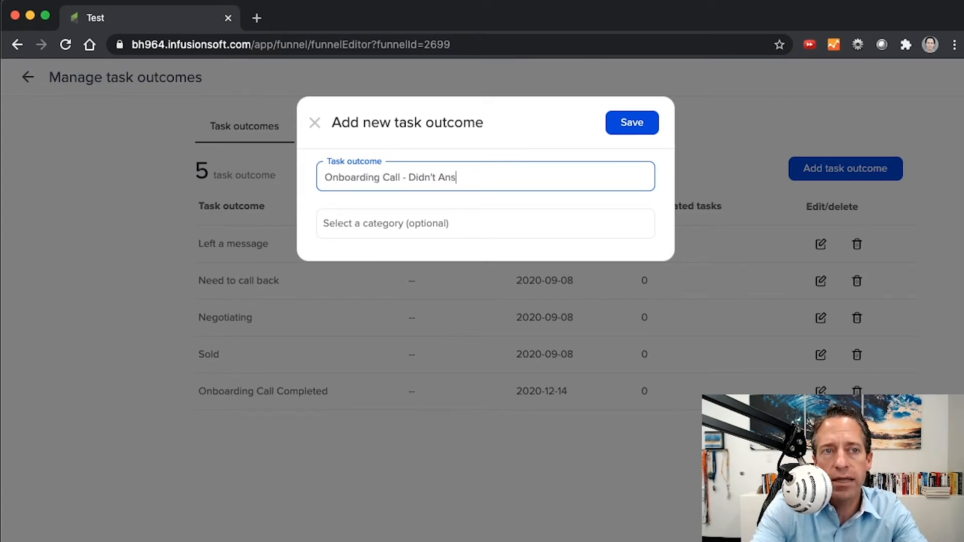
type("wer")
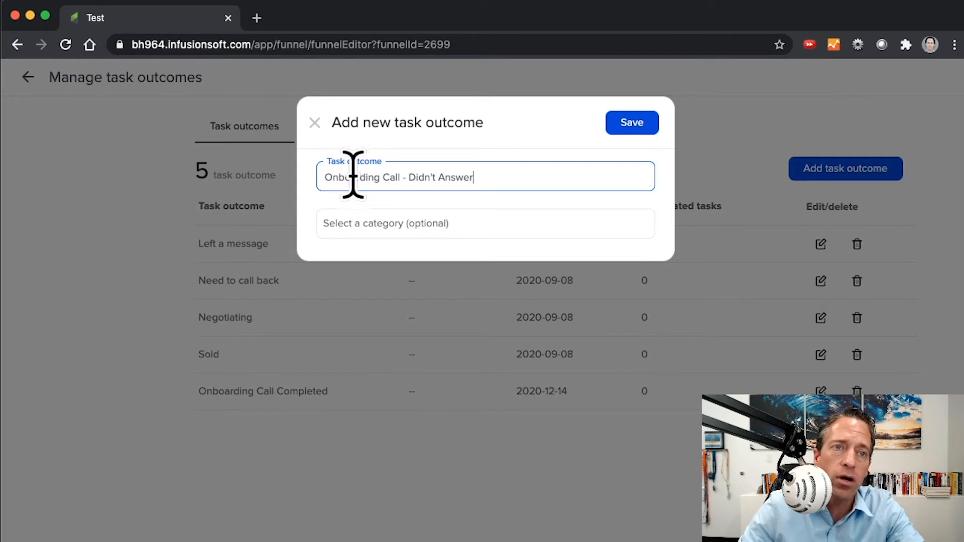
left_click(634, 128)
Step: Add a task outcome named "Onboarding Call - Did Not Complete" and save it
left_click(813, 172)
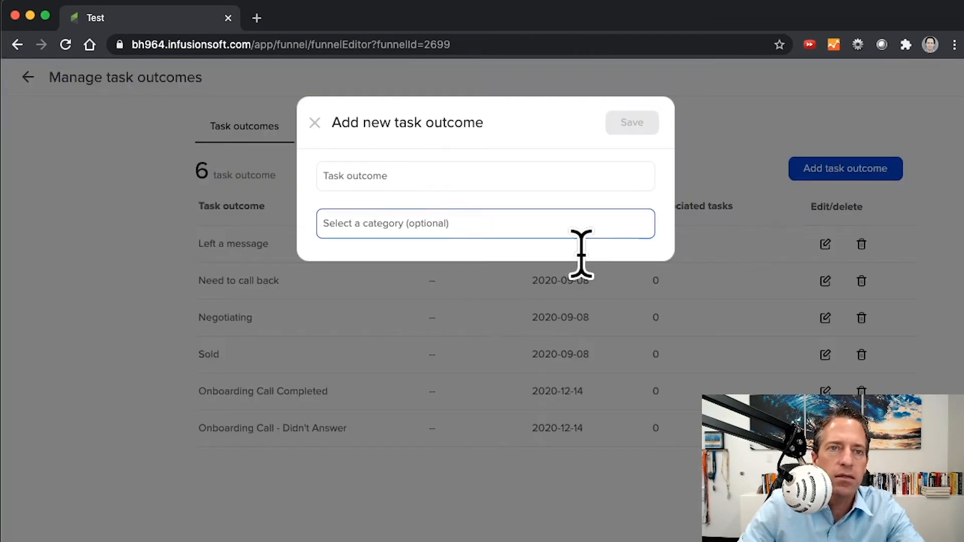
left_click(351, 177)
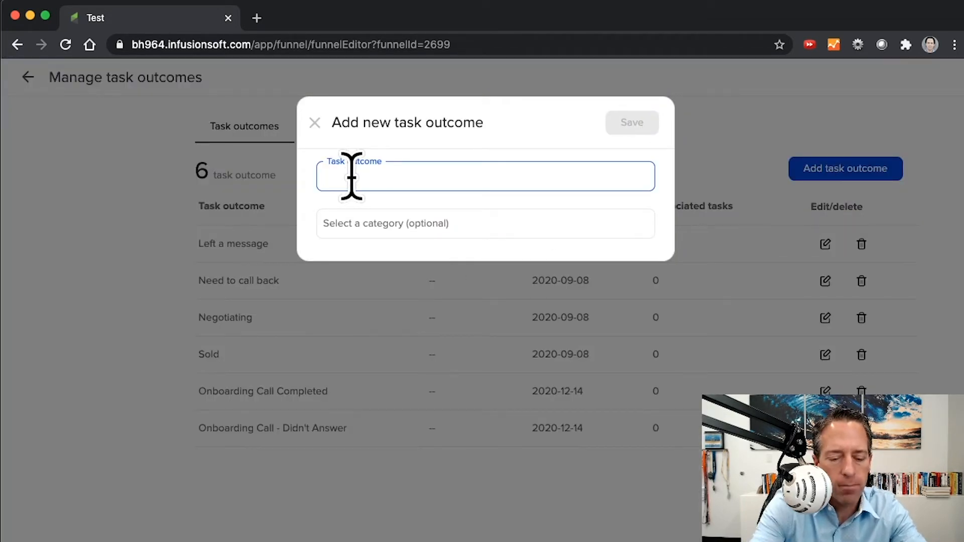
type("O")
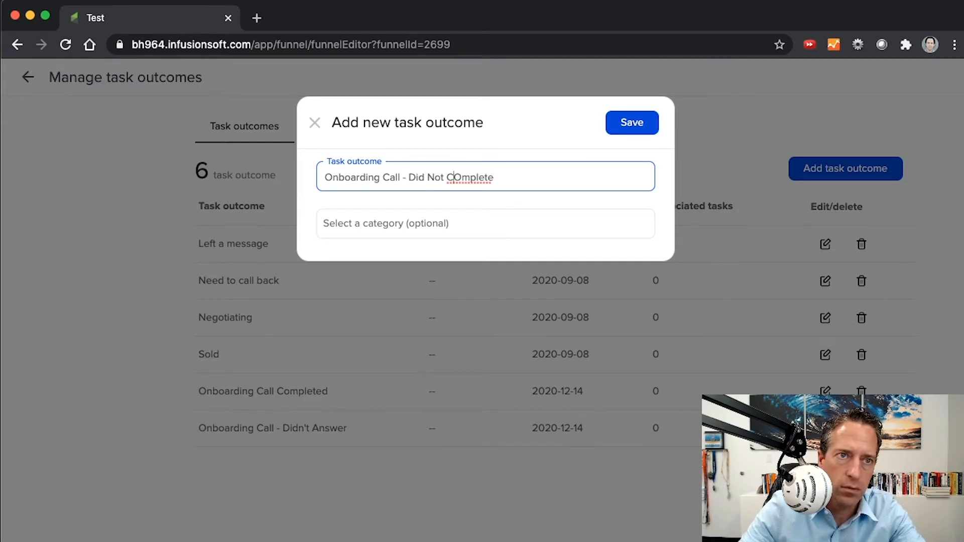
type("o")
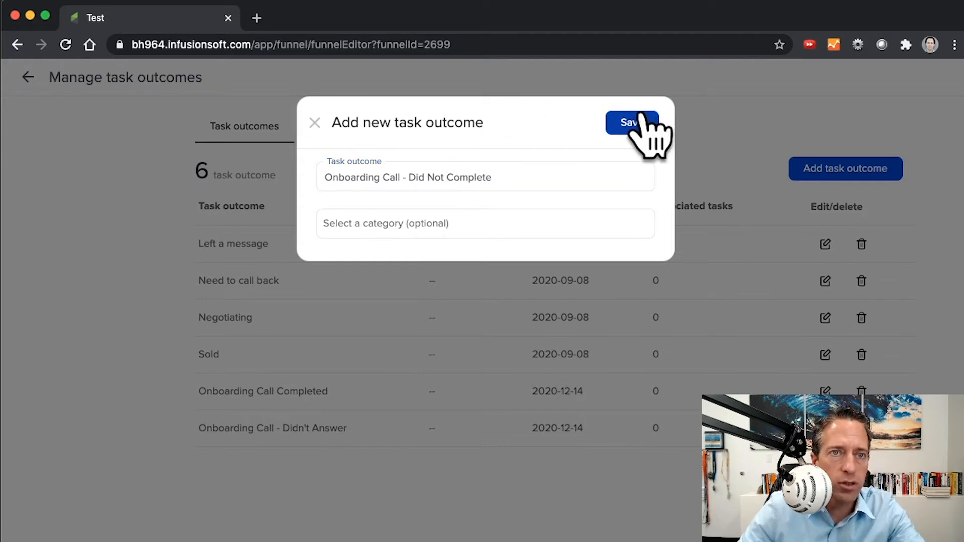
left_click(633, 125)
Step: Add a task outcome named "Onboarding Call - Cancellation" and save it
left_click(845, 169)
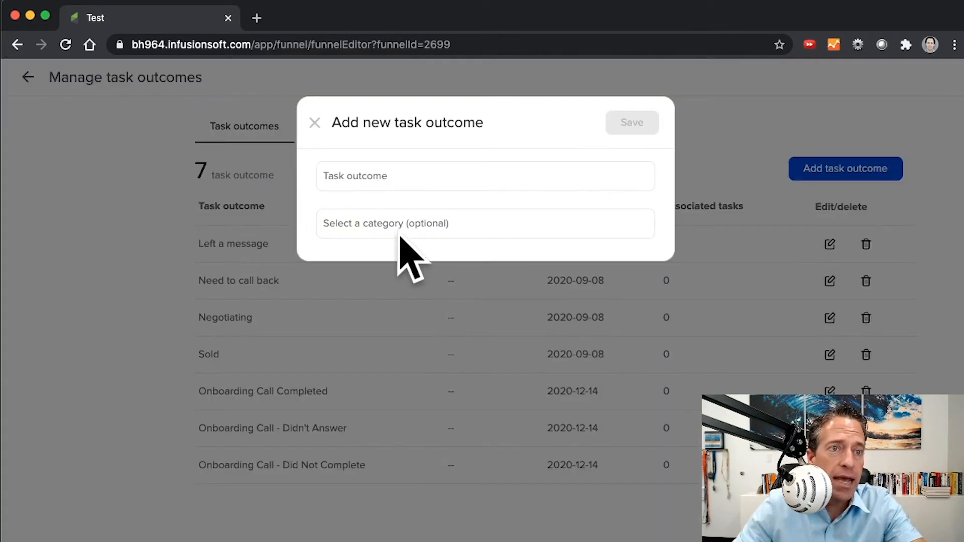
left_click(388, 178)
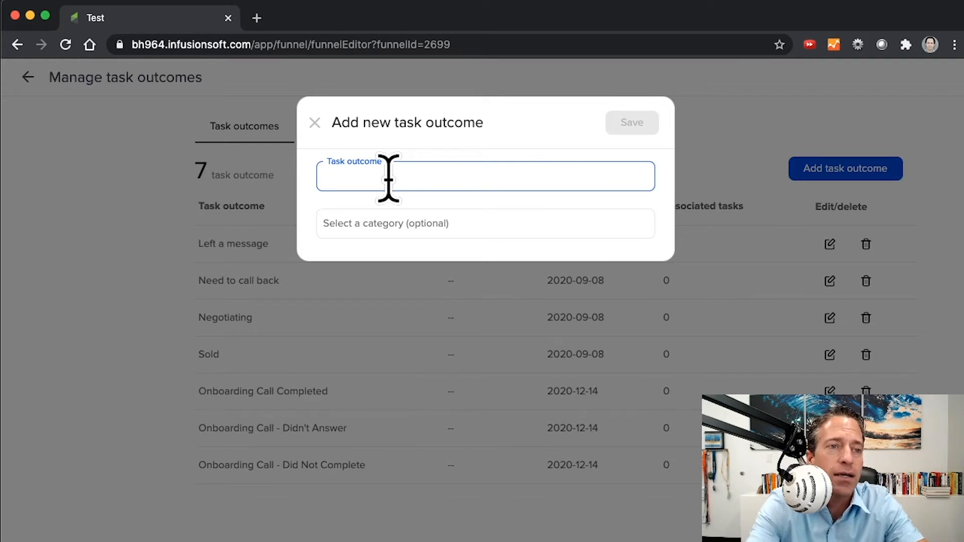
type("Onboarding Call - Cancellation")
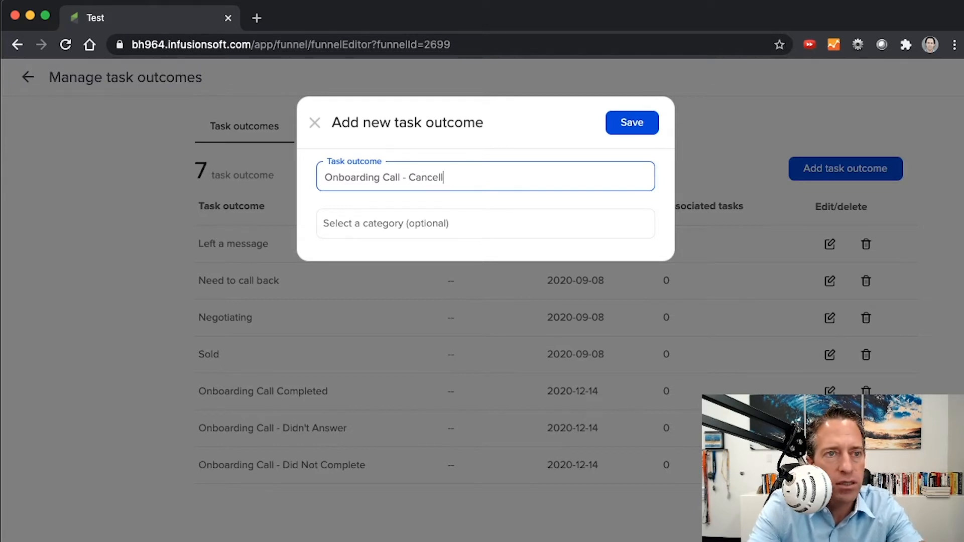
left_click(631, 123)
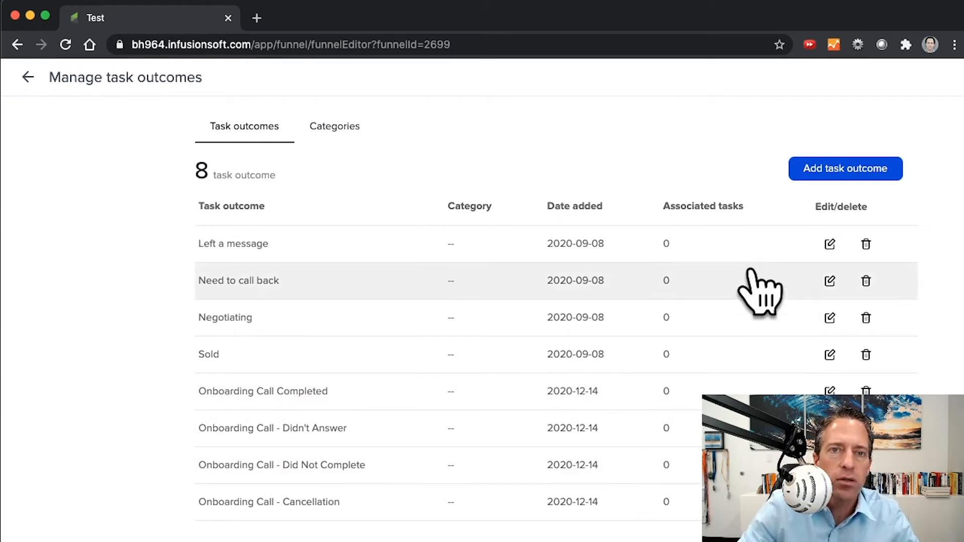
Step: Return to the Call new customer task and add the Onboarding Call Completed, Didn't Answer, Did Not Complete and Cancellation outcomes as its outcome options
left_click(28, 77)
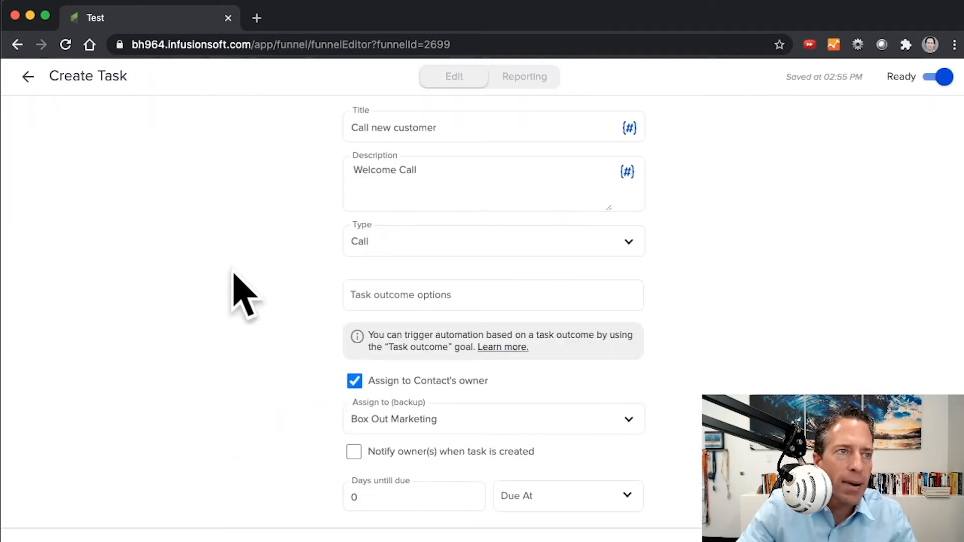
left_click(400, 291)
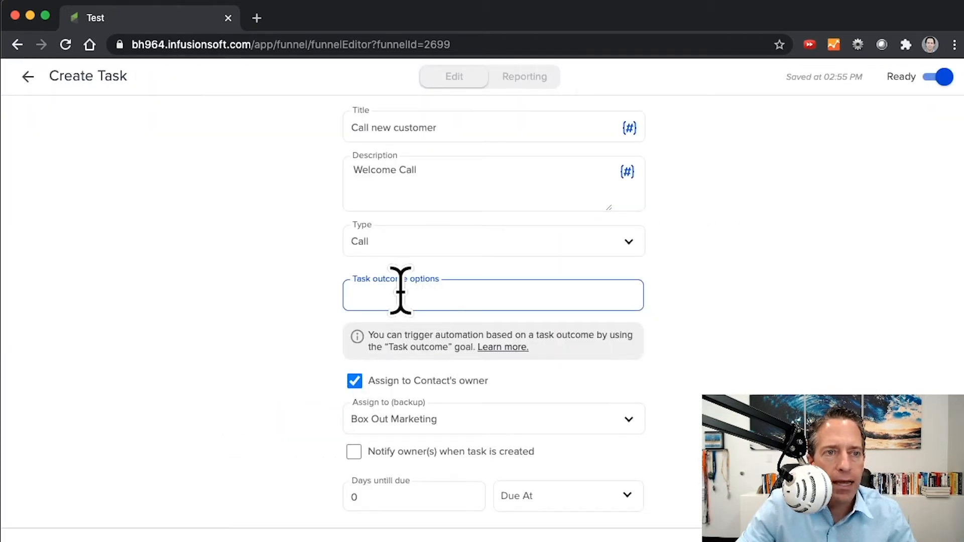
left_click(400, 291)
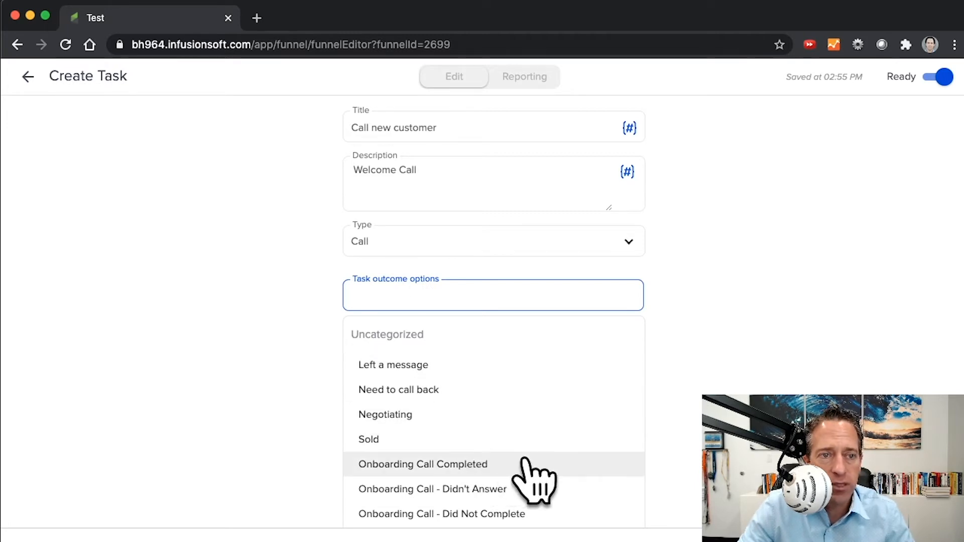
left_click(501, 461)
left_click(434, 316)
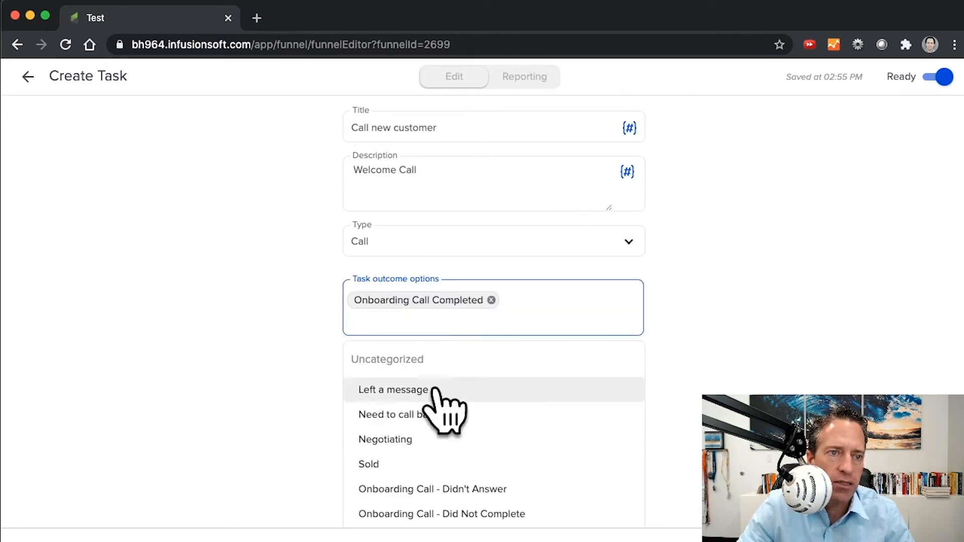
left_click(458, 487)
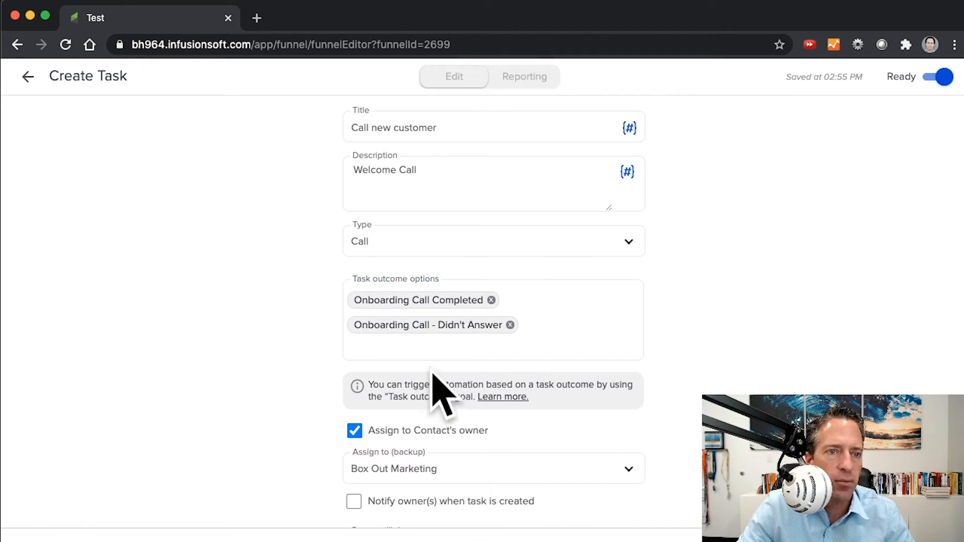
left_click(428, 345)
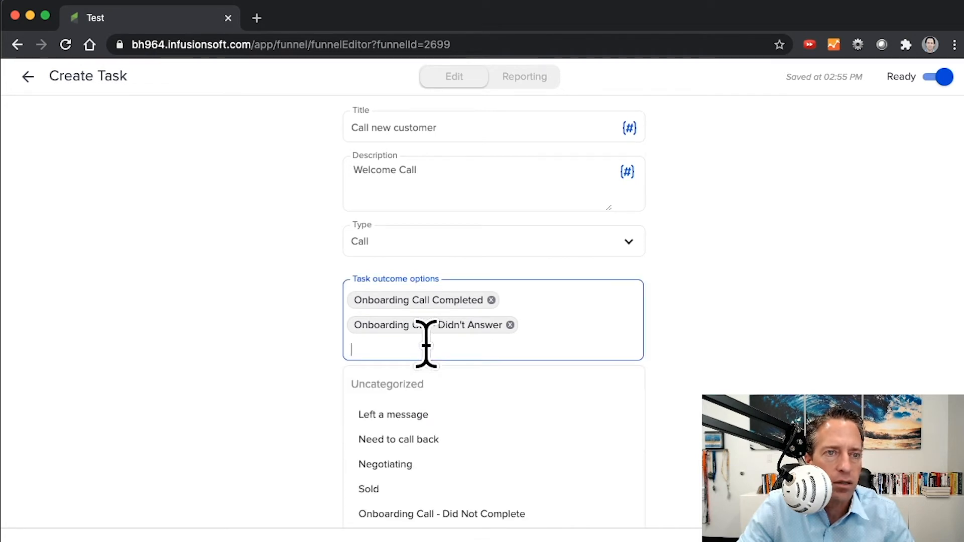
left_click(480, 514)
left_click(422, 369)
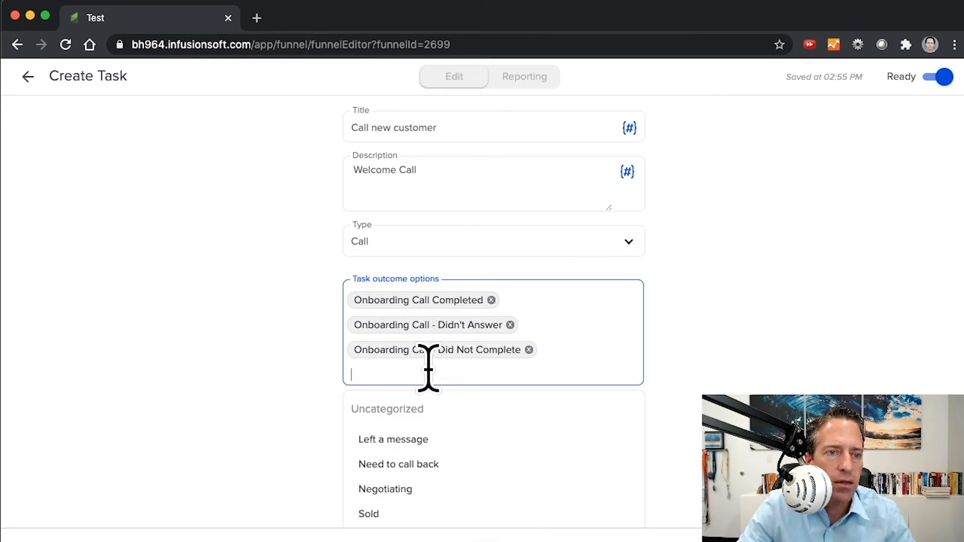
scroll(436, 384, "down", 2)
left_click(460, 443)
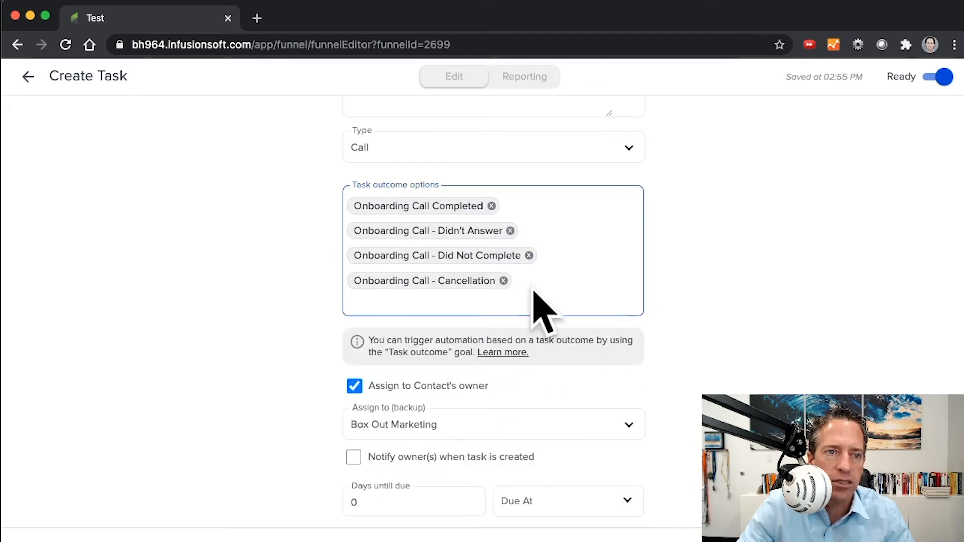
left_click(723, 283)
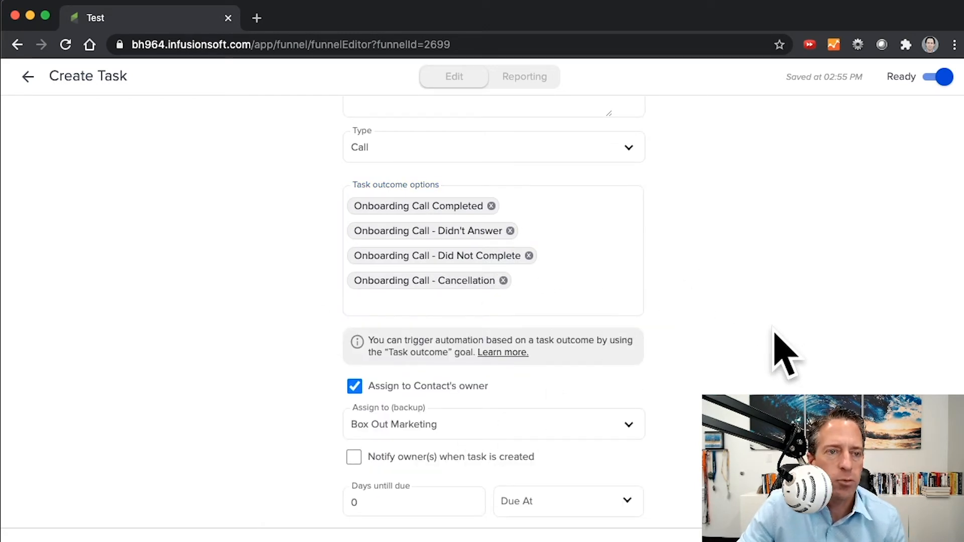
Step: Return to the campaign canvas and configure the Task completed goal for task Call new customer with outcome Onboarding Call Completed, then save it
scroll(777, 341, "up", 2)
left_click(26, 78)
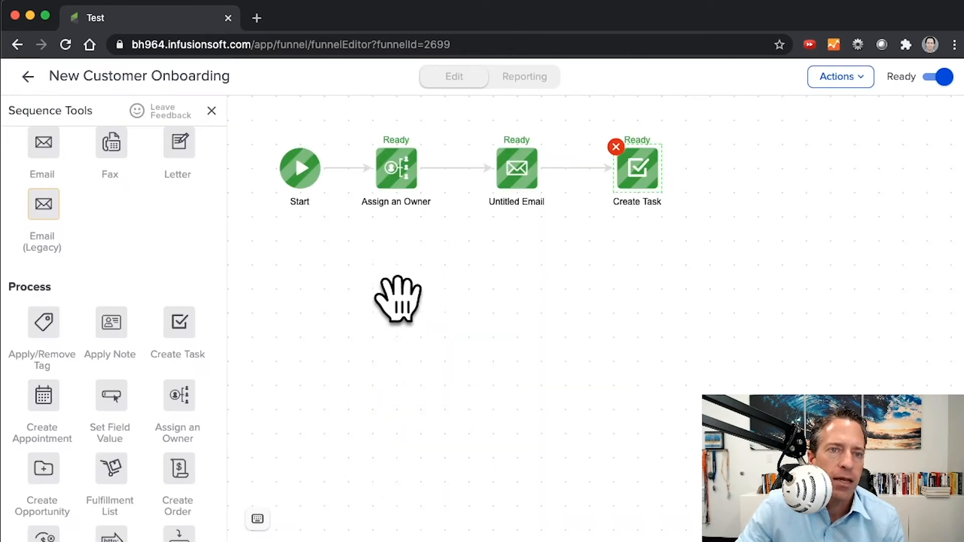
left_click(26, 78)
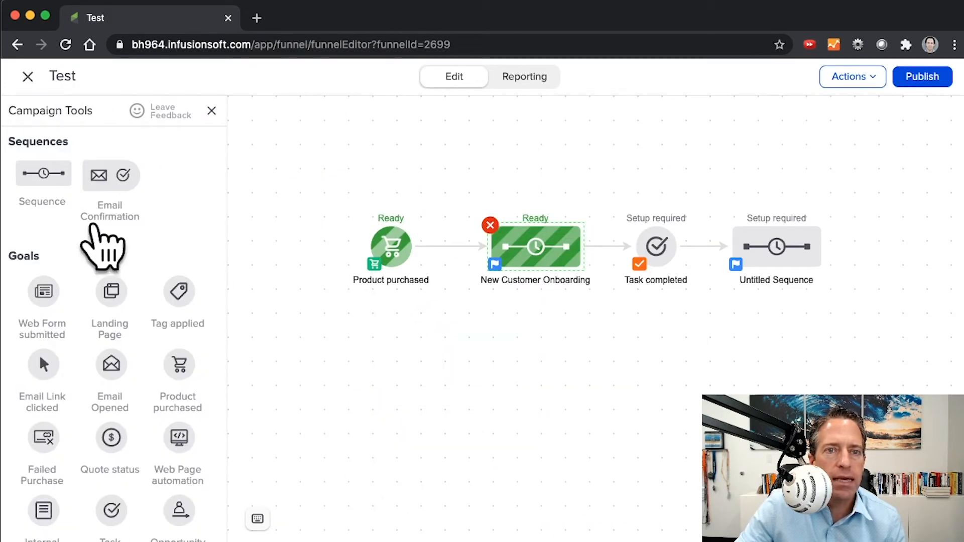
double_click(656, 245)
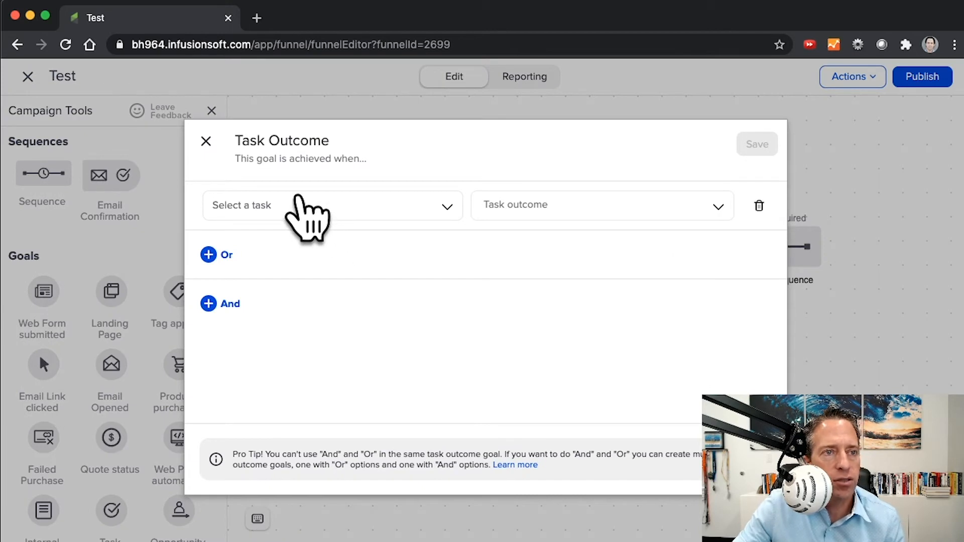
left_click(317, 201)
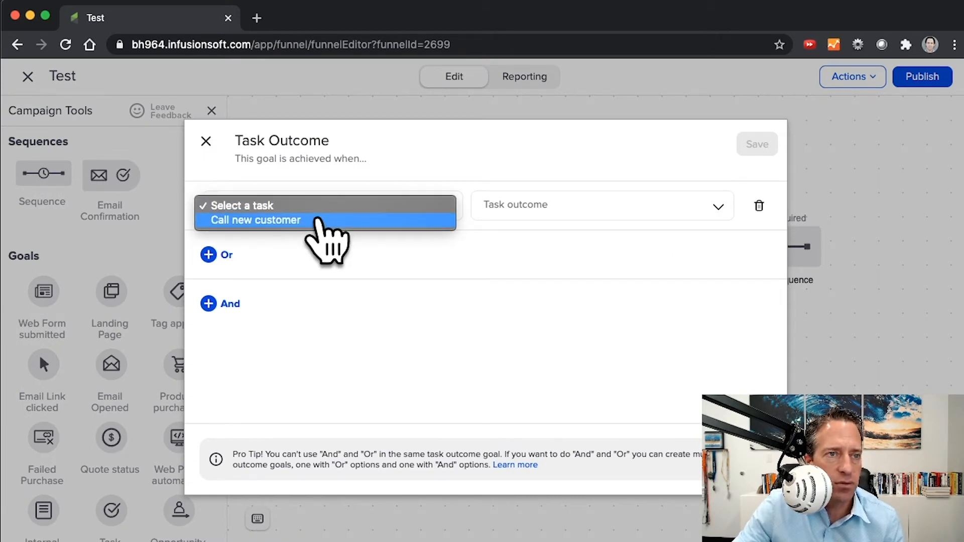
left_click(317, 220)
left_click(547, 206)
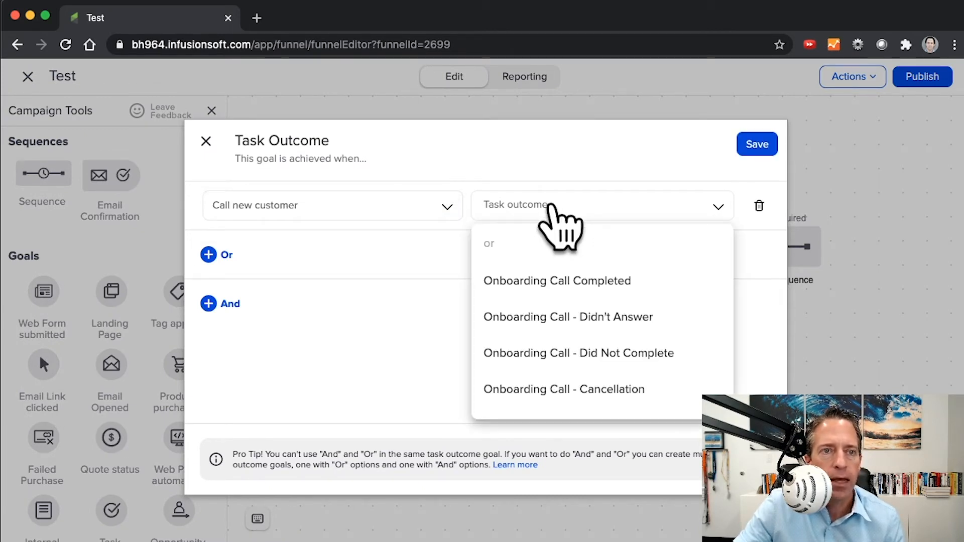
left_click(609, 281)
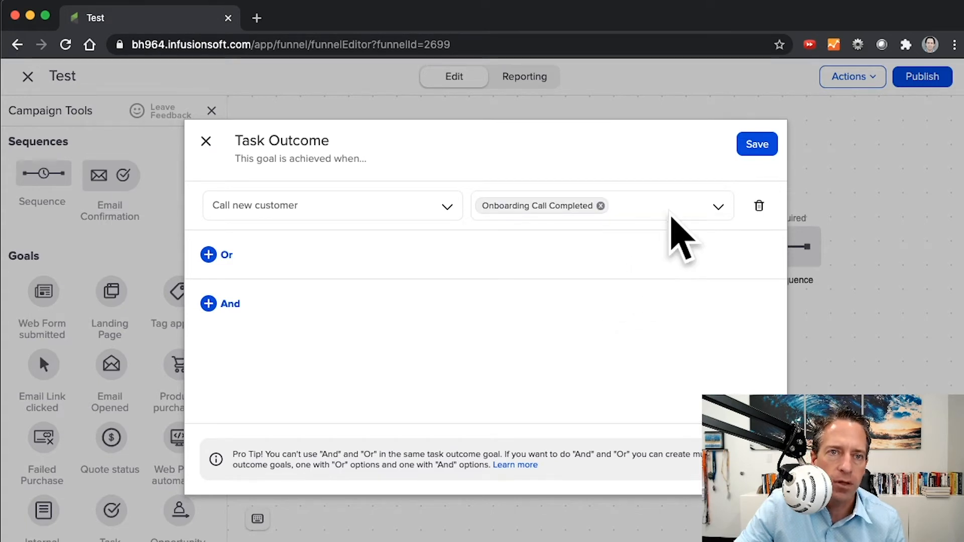
left_click(756, 145)
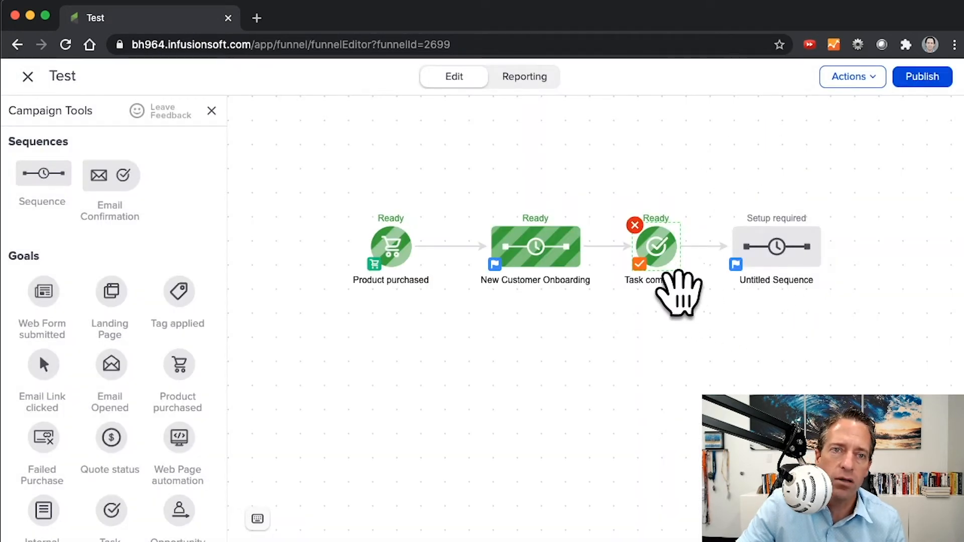
Step: Rename the Task completed goal as "Call Completed" and the untitled sequence after it as "Onbaroding Step #2"
double_click(660, 282)
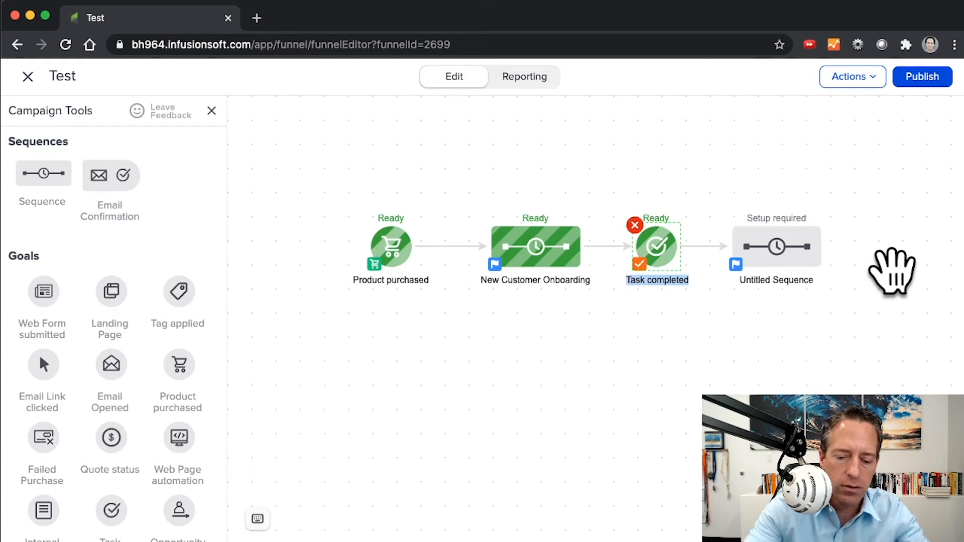
type("Call")
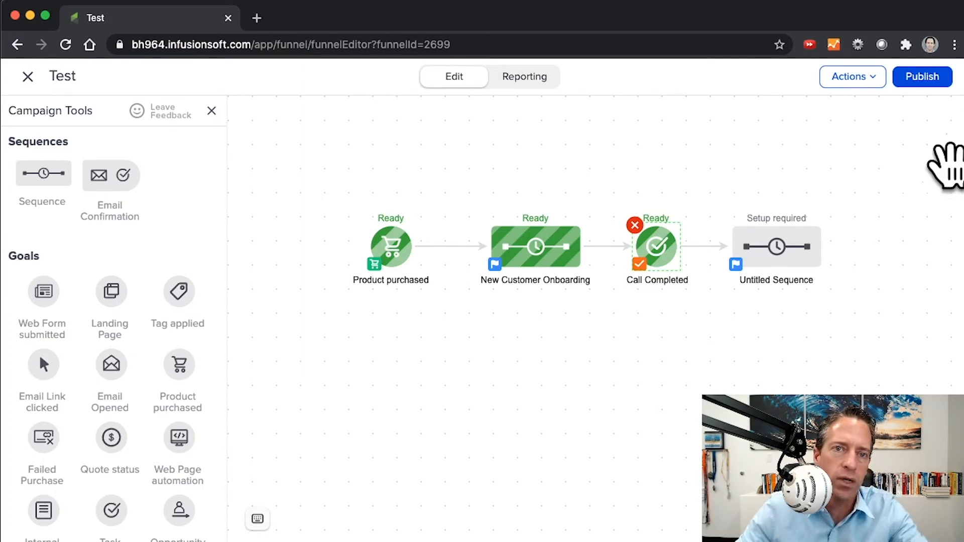
double_click(759, 279)
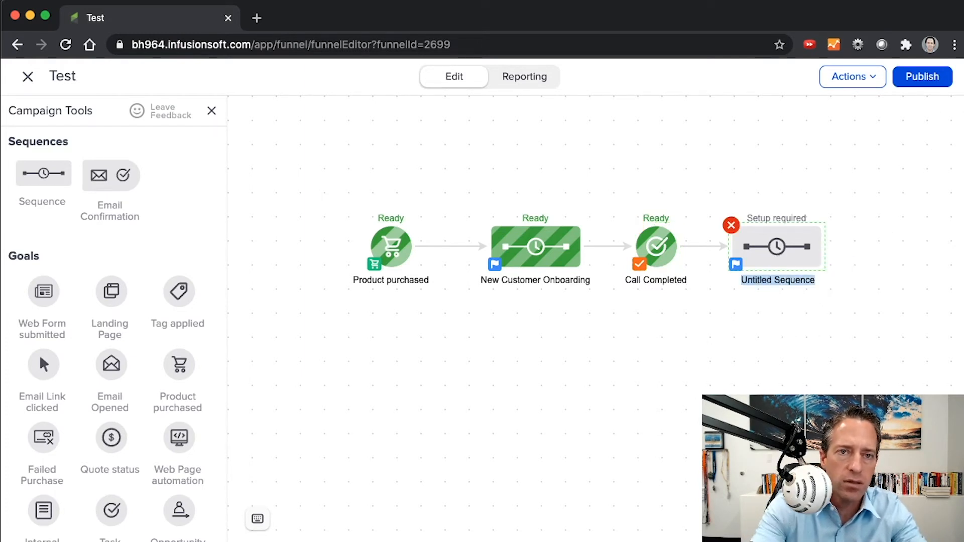
type("Onbaroding ")
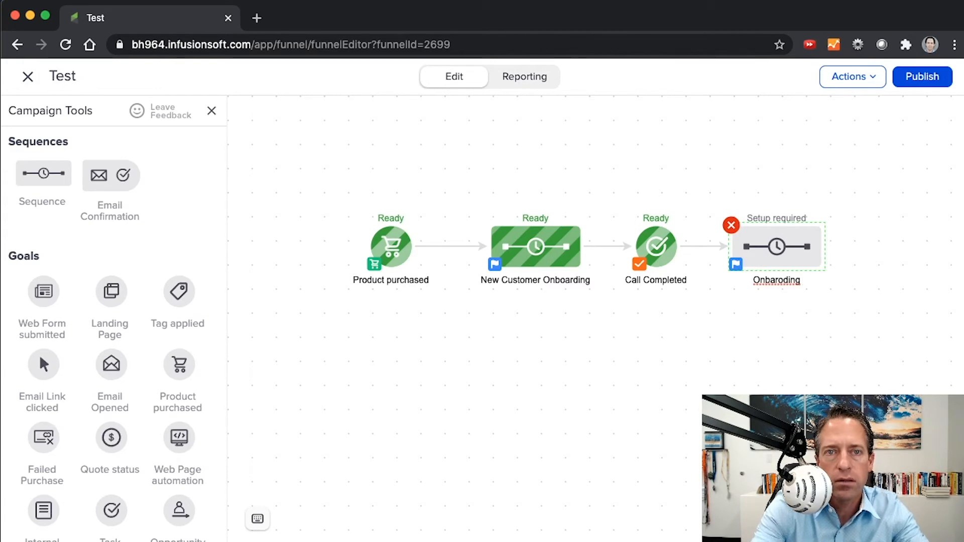
type("Step")
type("#2")
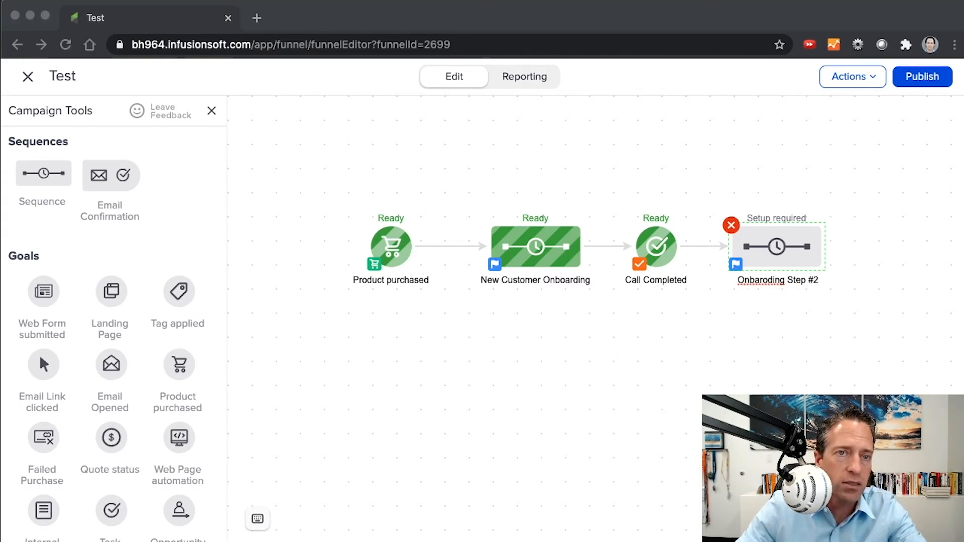
Step: Duplicate the Call Completed goal directly below the original and connect the New Customer Onboarding sequence to the copy
left_click(651, 262)
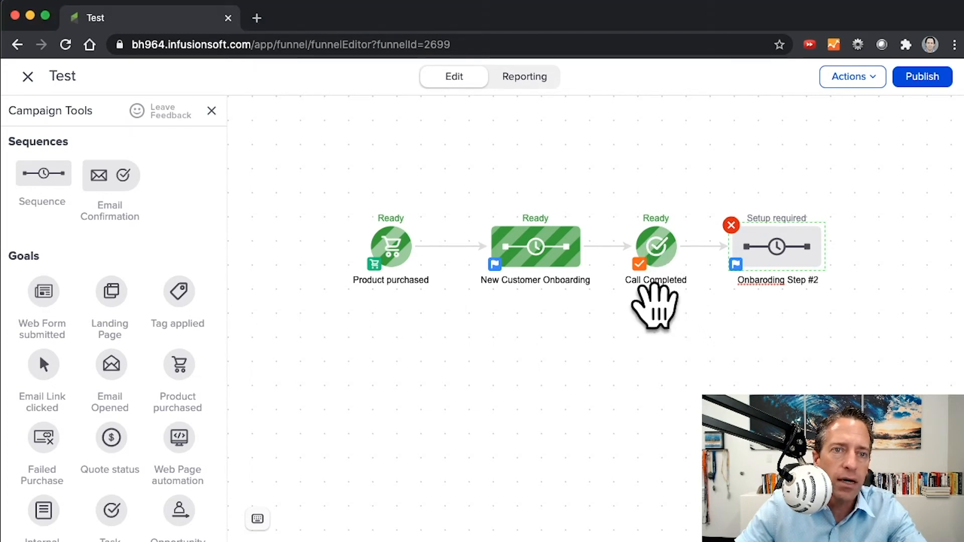
left_click_drag(656, 276, 656, 356)
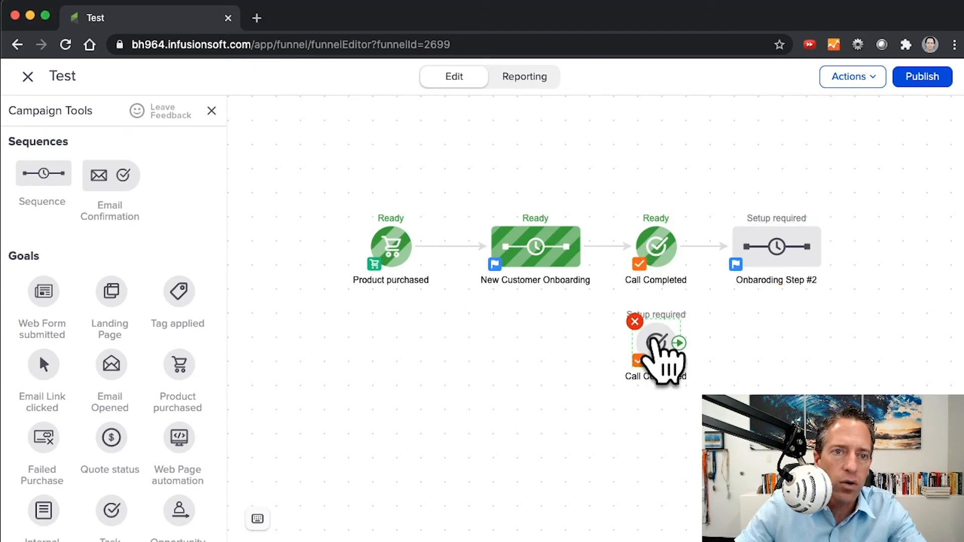
left_click(611, 129)
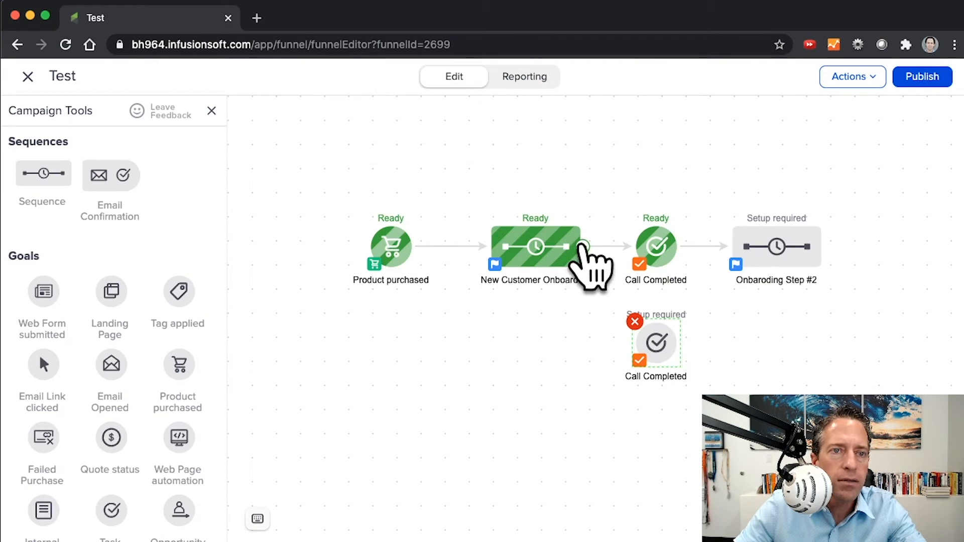
left_click_drag(584, 257, 663, 353)
Step: Replace the copied Call Completed goal's task outcome with Onboarding Call - Didn't Answer and save it
double_click(662, 351)
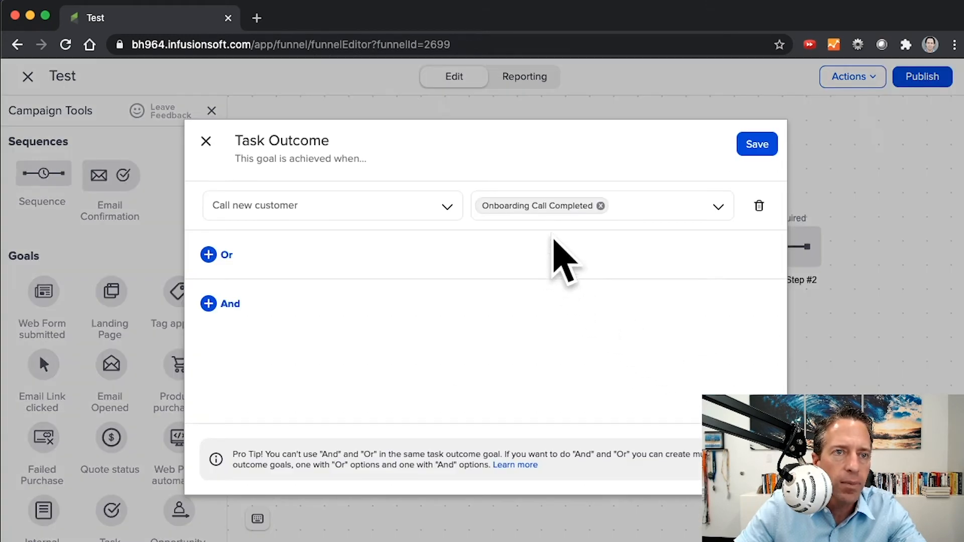
left_click(600, 205)
left_click(582, 207)
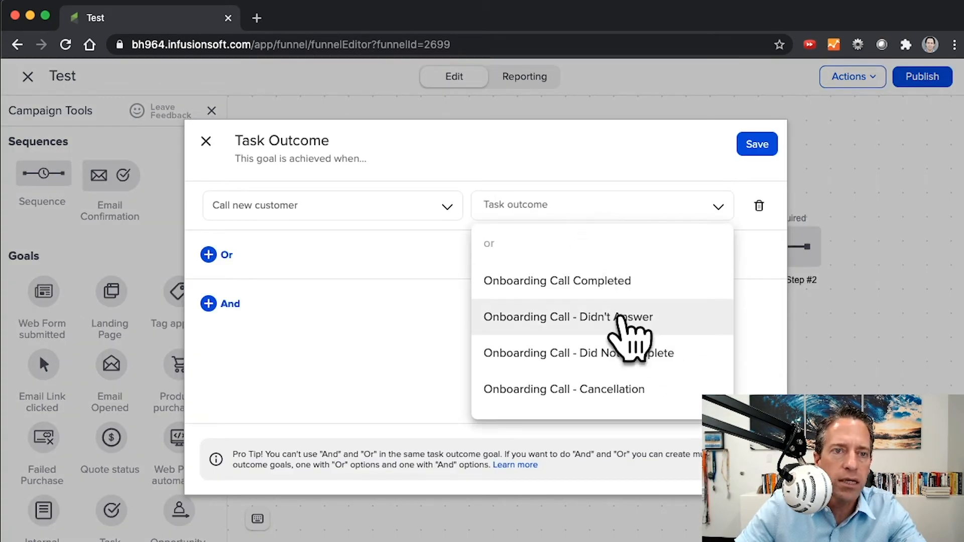
left_click(622, 318)
left_click(756, 145)
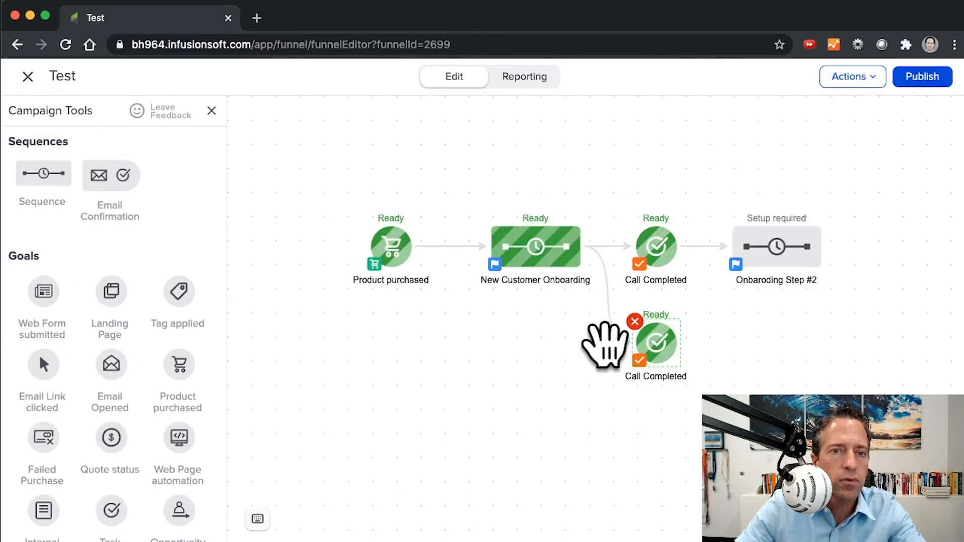
Step: Add a sequence named "Onboardingn Call - try Again" beside the lower Call Completed goal and connect that goal to it
left_click_drag(49, 171, 748, 337)
type("Onba")
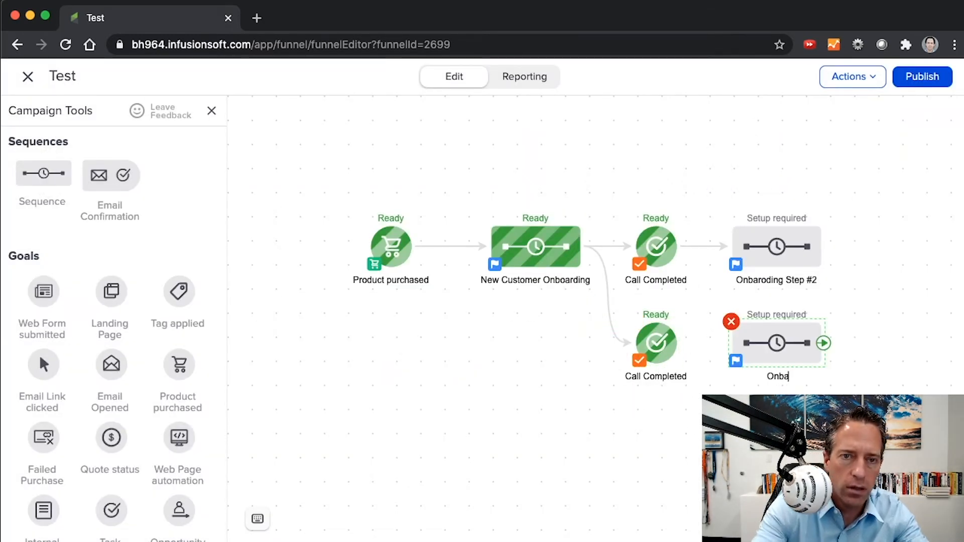
type("ardingn Call -")
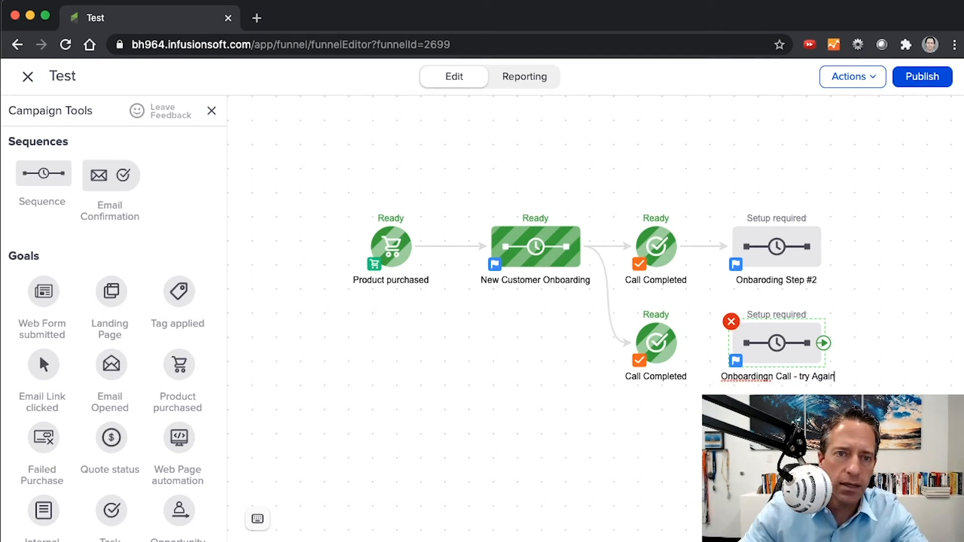
type(" try Again")
mouse_move(680, 346)
left_mouse_down()
mouse_move(773, 329)
mouse_move(783, 339)
left_mouse_up()
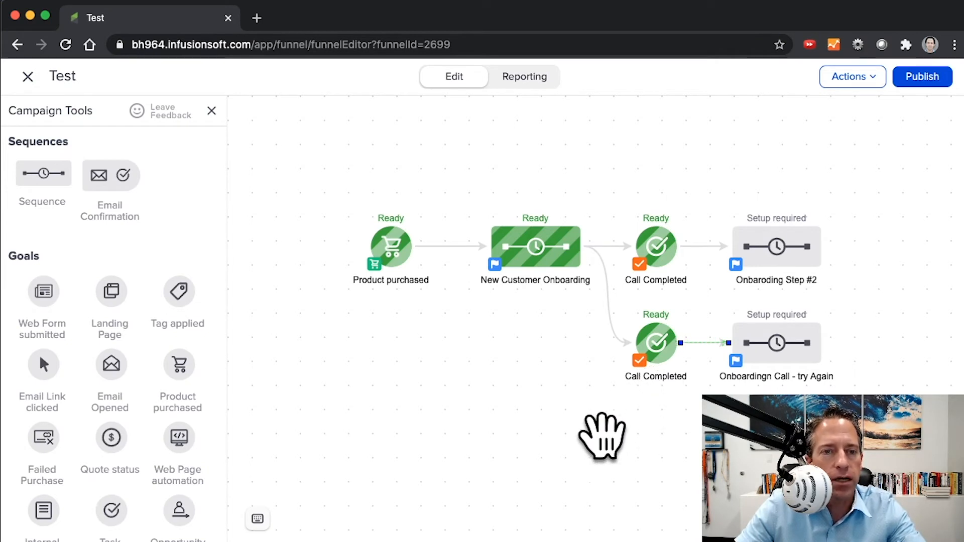
Step: Rename the lower Call Completed goal as "Call Didin't Answer"
left_click(670, 377)
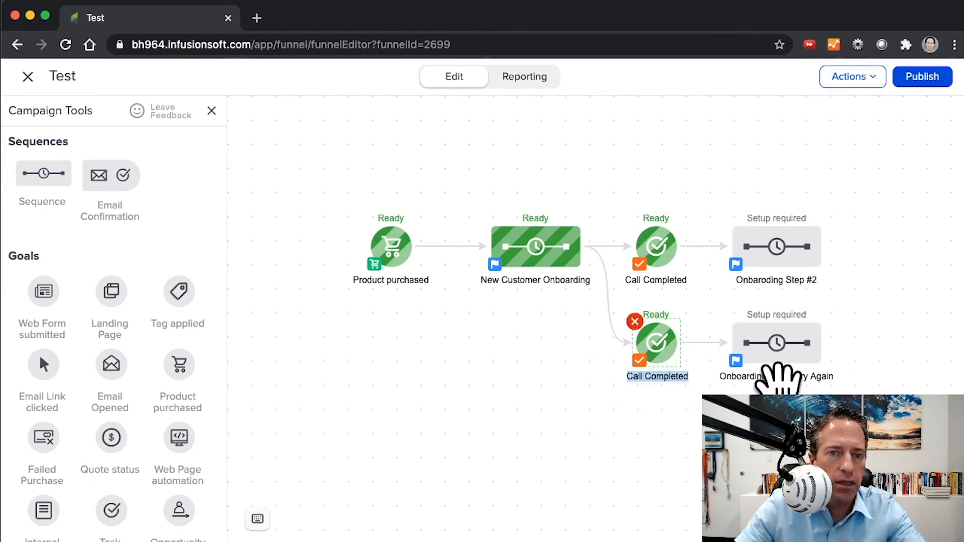
double_click(667, 377)
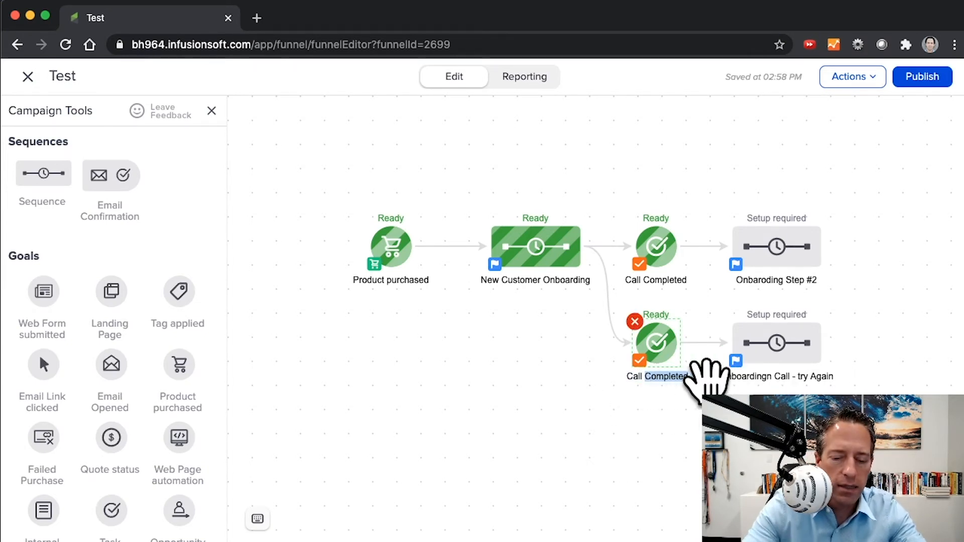
type("Didin't Answer")
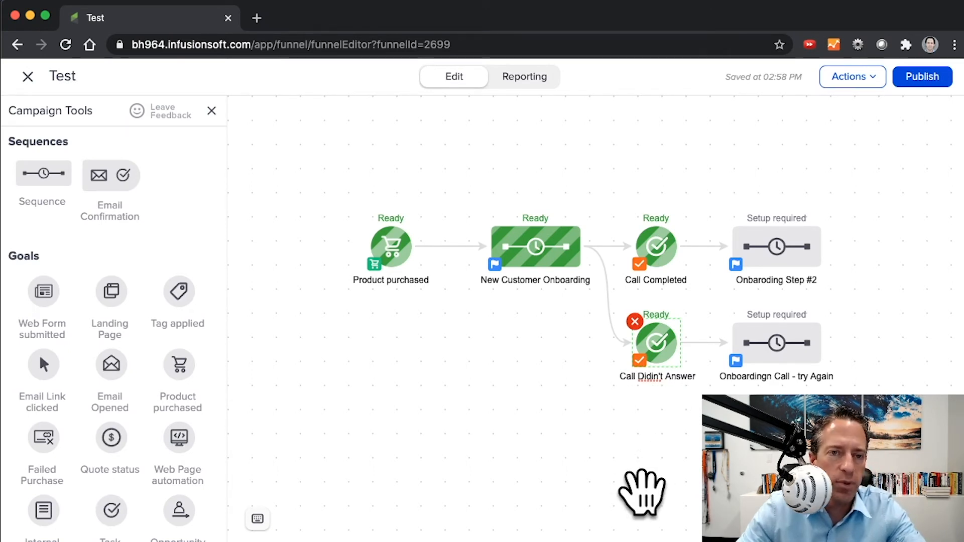
left_click(640, 490)
Step: Duplicate the Call Didin't Answer goal directly below it and connect the New Customer Onboarding sequence to the copy
left_click_drag(661, 357, 662, 454)
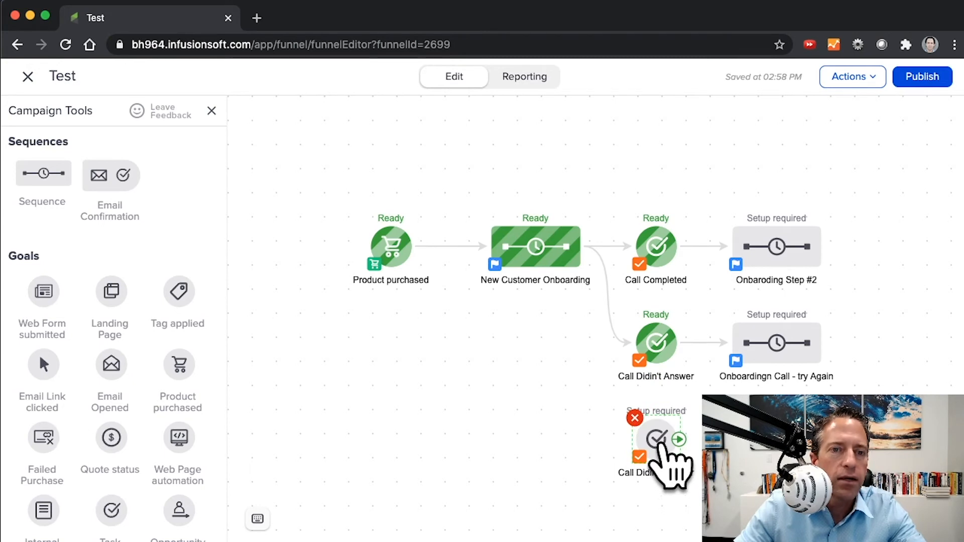
left_click(636, 132)
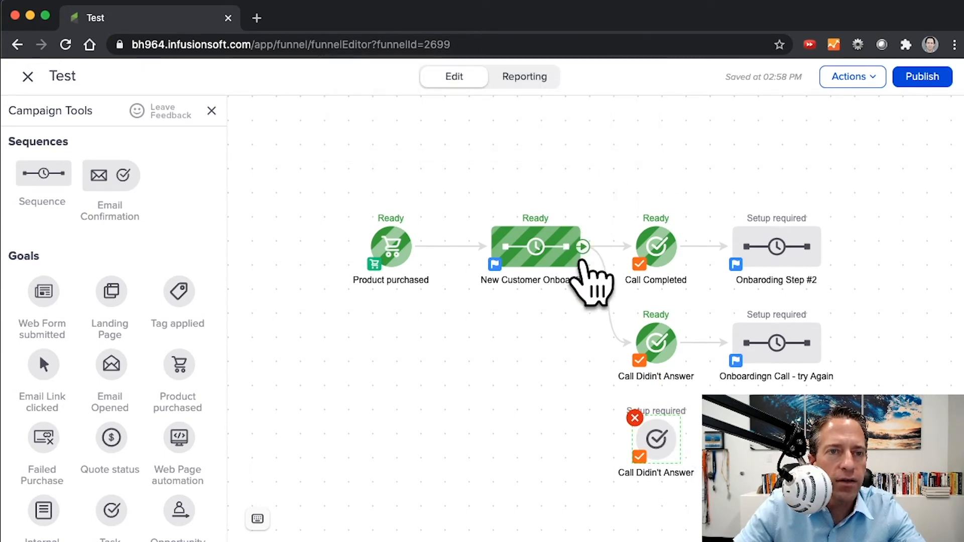
left_click_drag(583, 251, 662, 437)
Step: Set the lowest goal's task outcome to Onboarding Call - Cancellation, save it, and rename the goal as "Call - Cancellation"
double_click(659, 439)
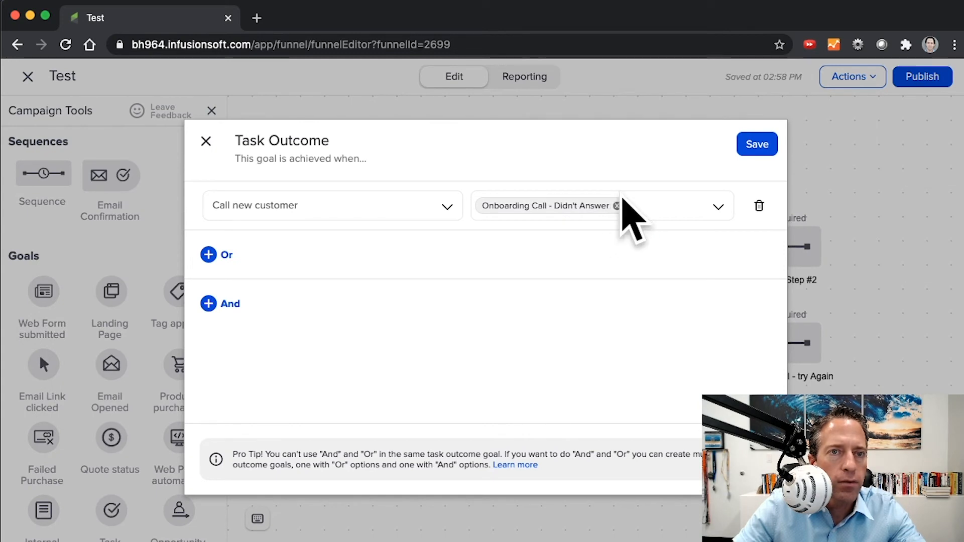
left_click(615, 205)
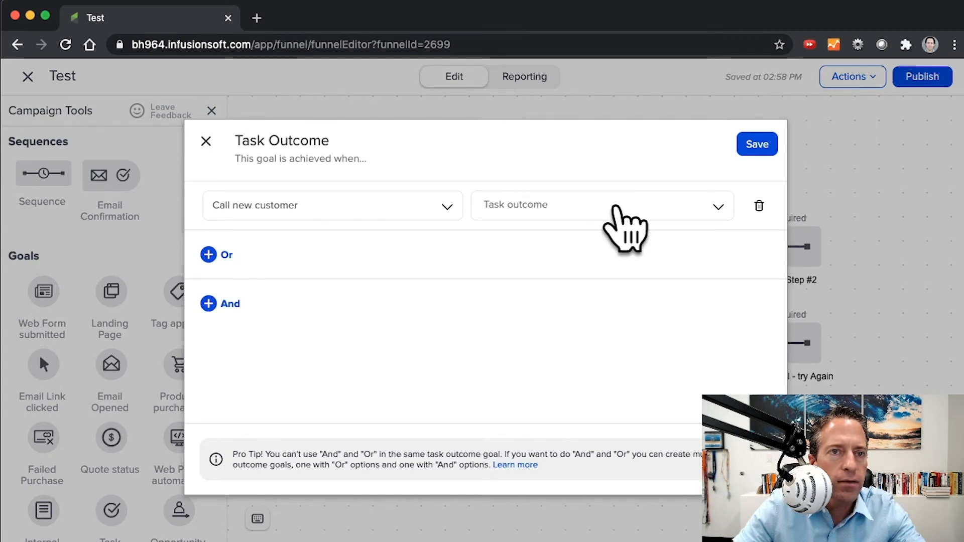
left_click(578, 206)
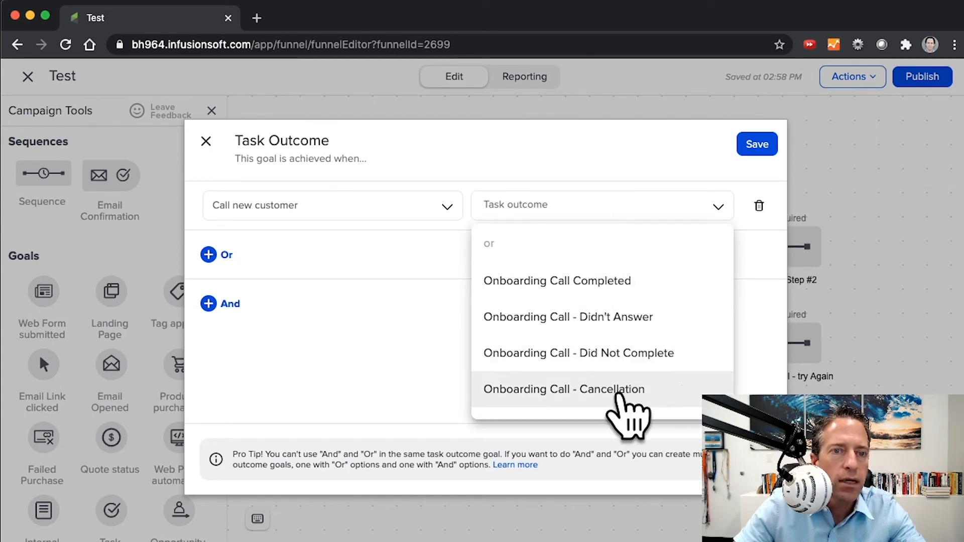
left_click(613, 390)
left_click(752, 145)
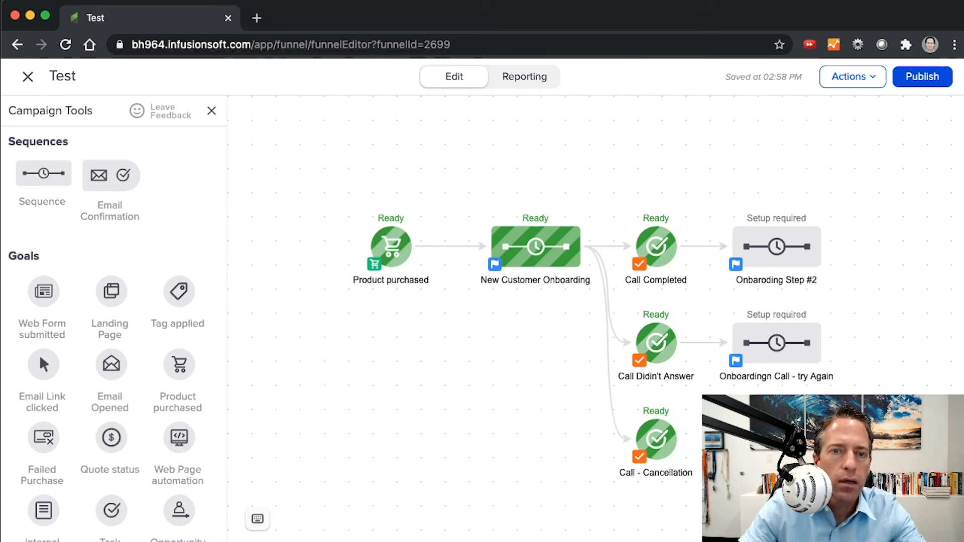
Step: Connect the Call - Cancellation goal to the sequence position beside it
left_click_drag(679, 439, 733, 440)
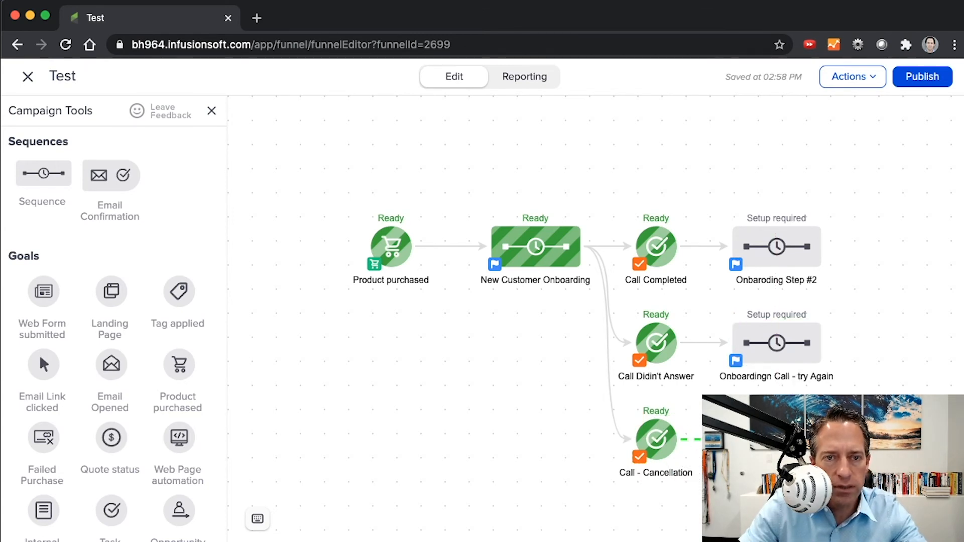